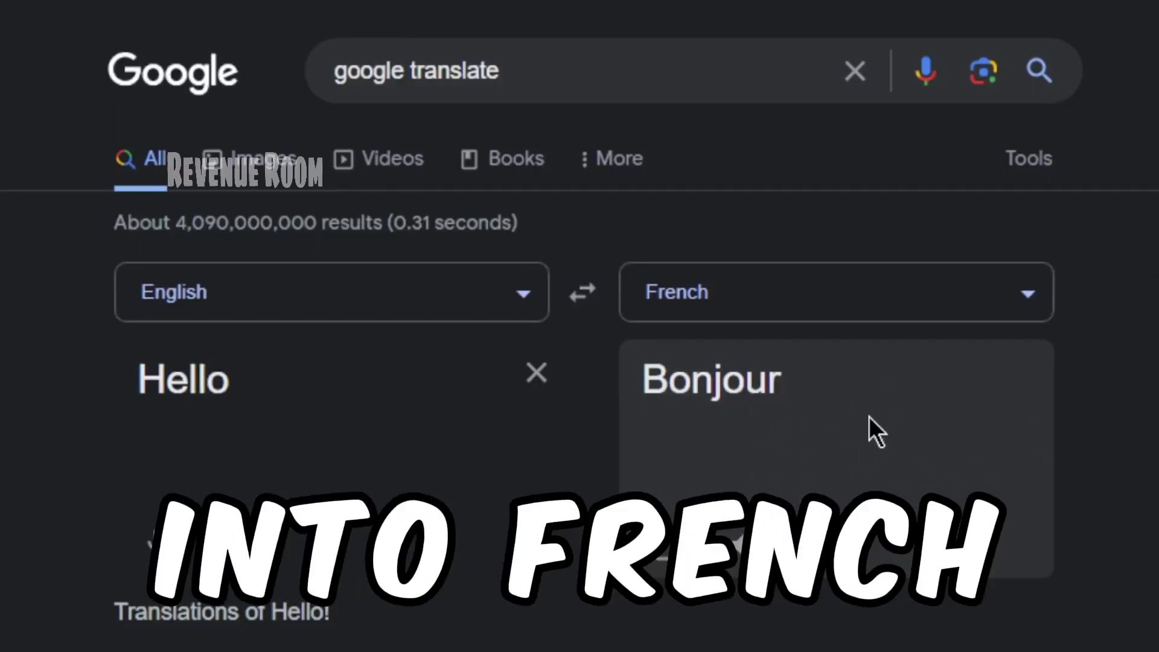
# Check the French translation of 'How are you doing' as 'Comment allez-vous'
pyautogui.moveTo(784, 381); pyautogui.dragTo(586, 440)
pyautogui.click(784, 387)
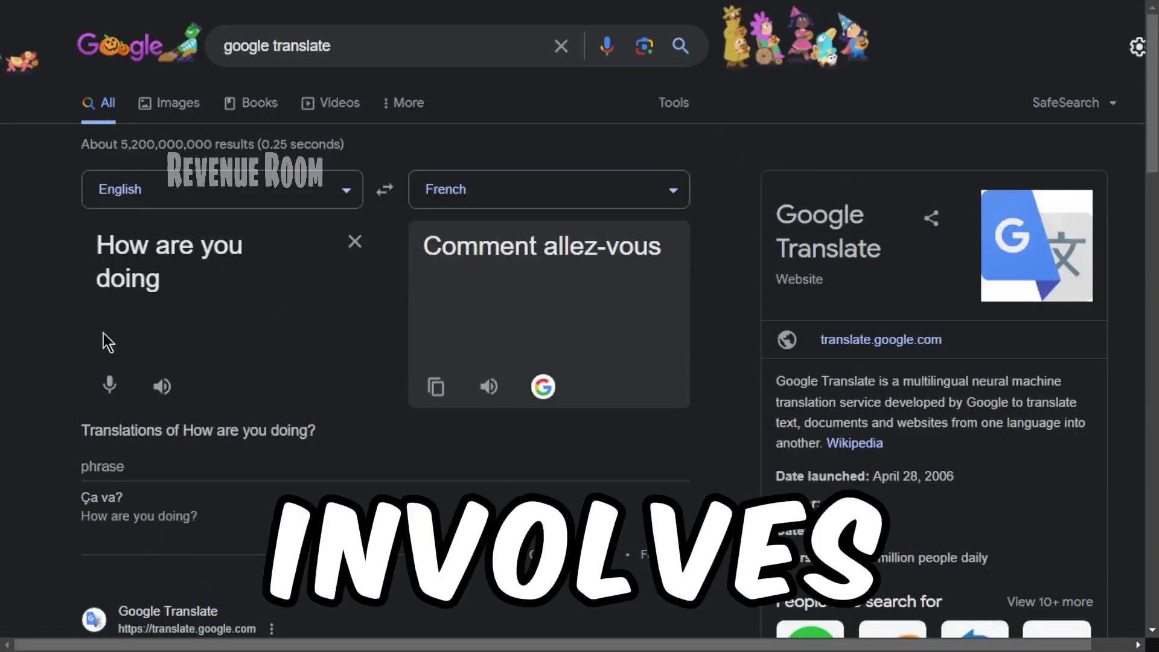
pyautogui.scroll(-2, 172, 320)
pyautogui.scroll(2, 166, 193)
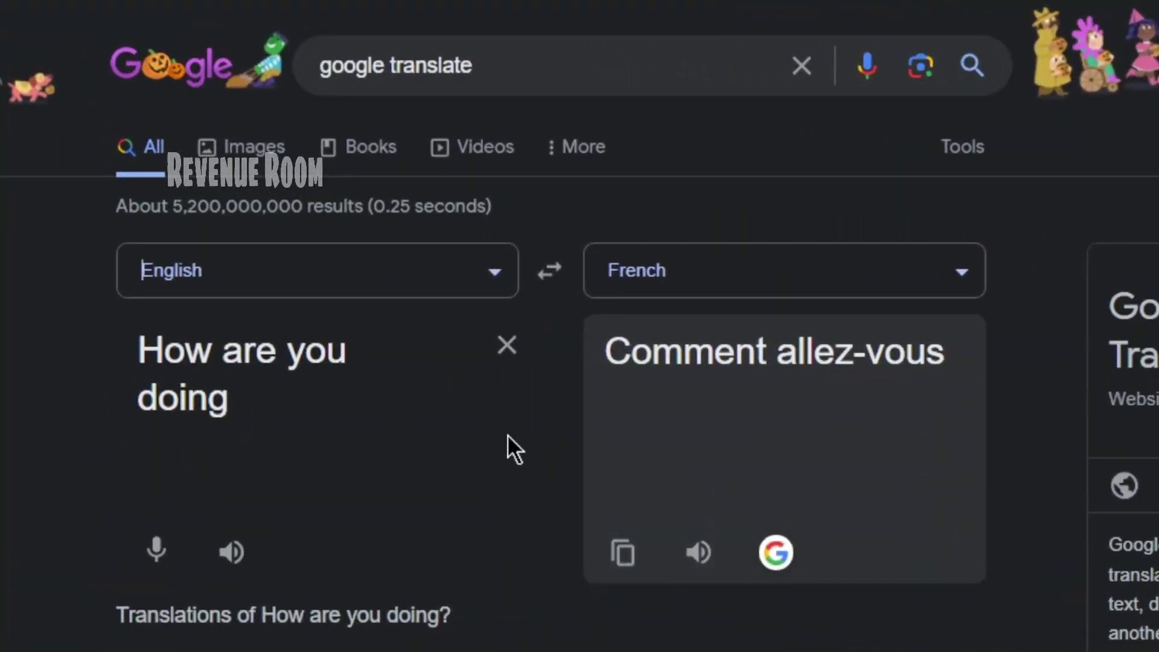
pyautogui.scroll(-4, 516, 444)
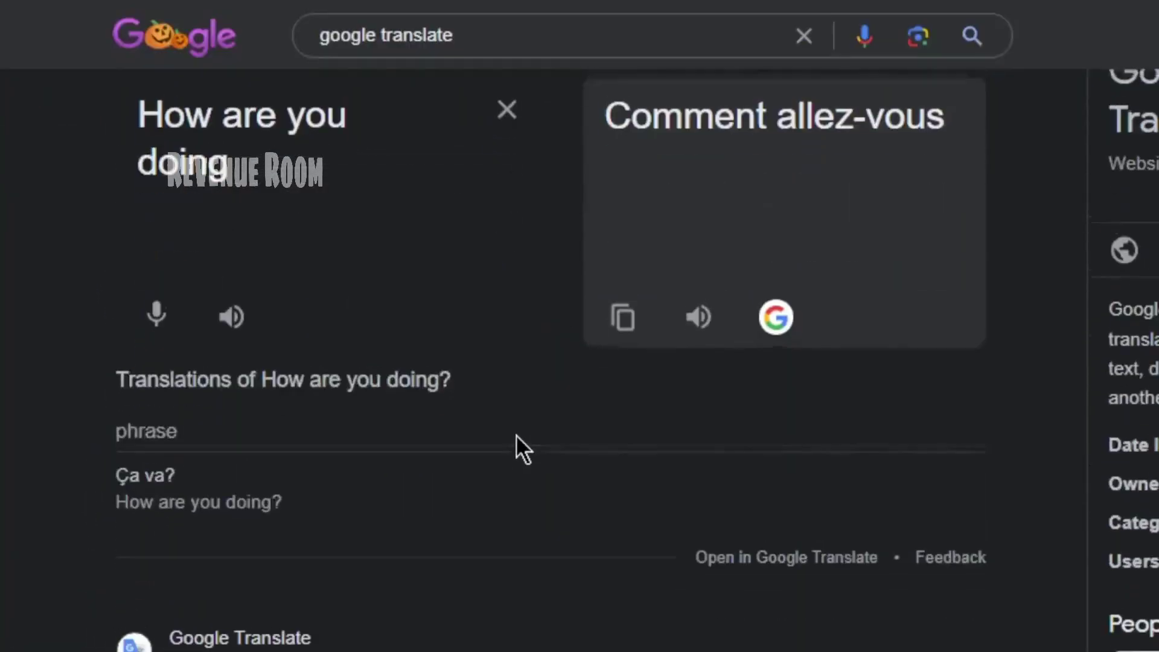
pyautogui.scroll(2, 293, 355)
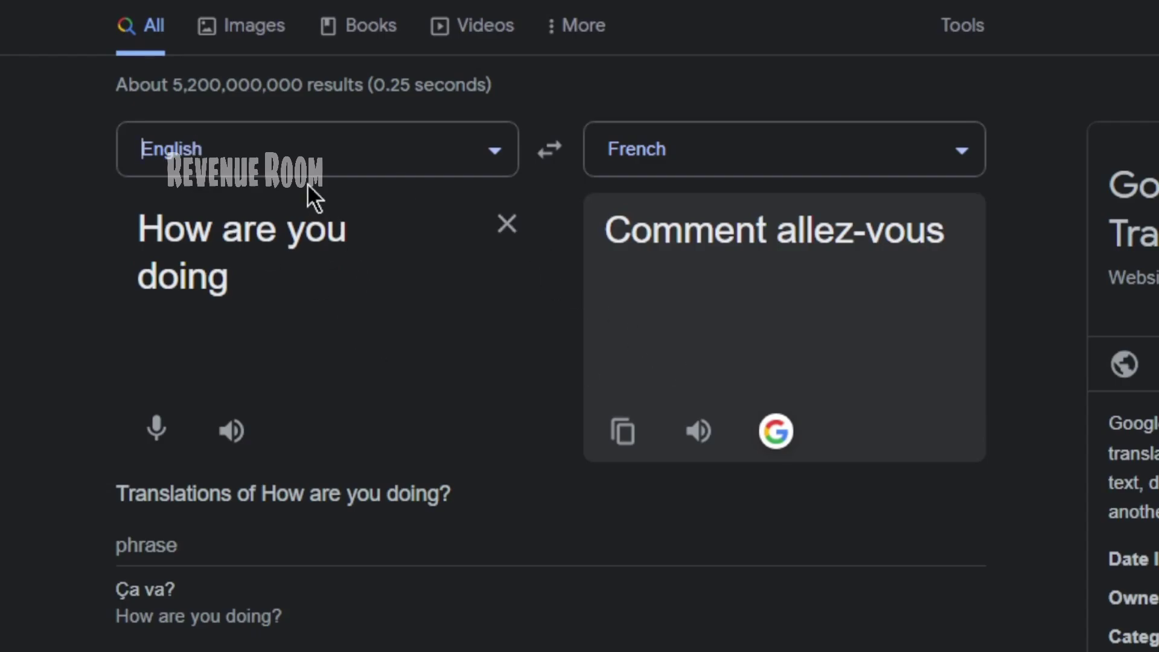
# Change the target language to Japanese to get お元気ですか (Ogenkidesuka)
pyautogui.click(701, 163)
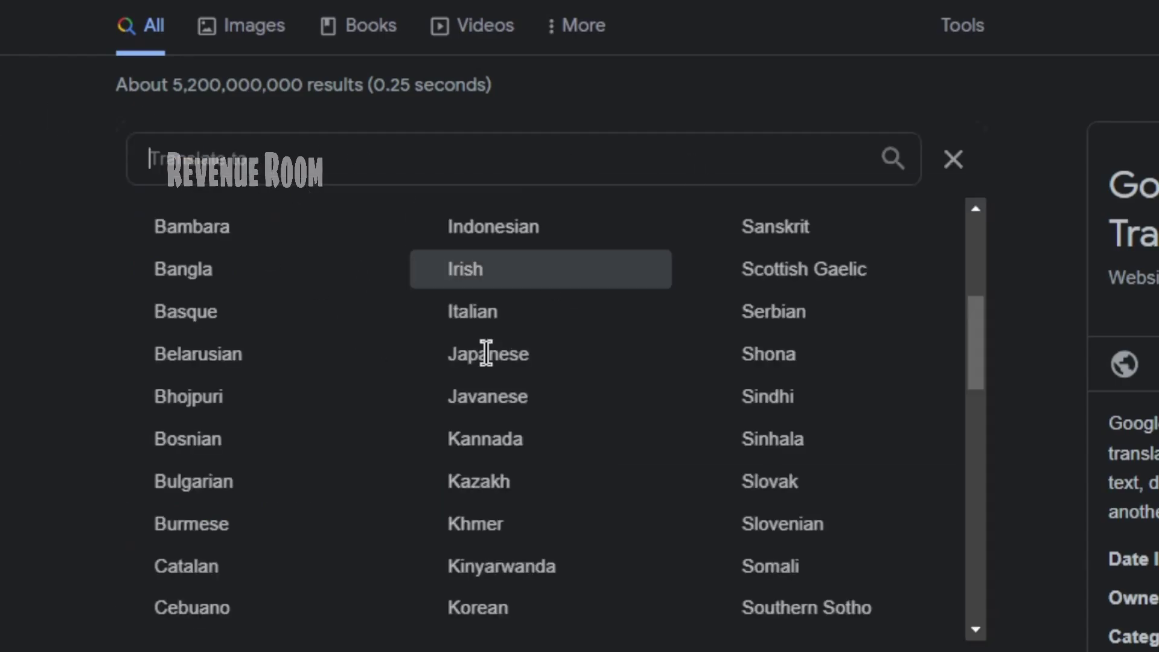
pyautogui.click(537, 364)
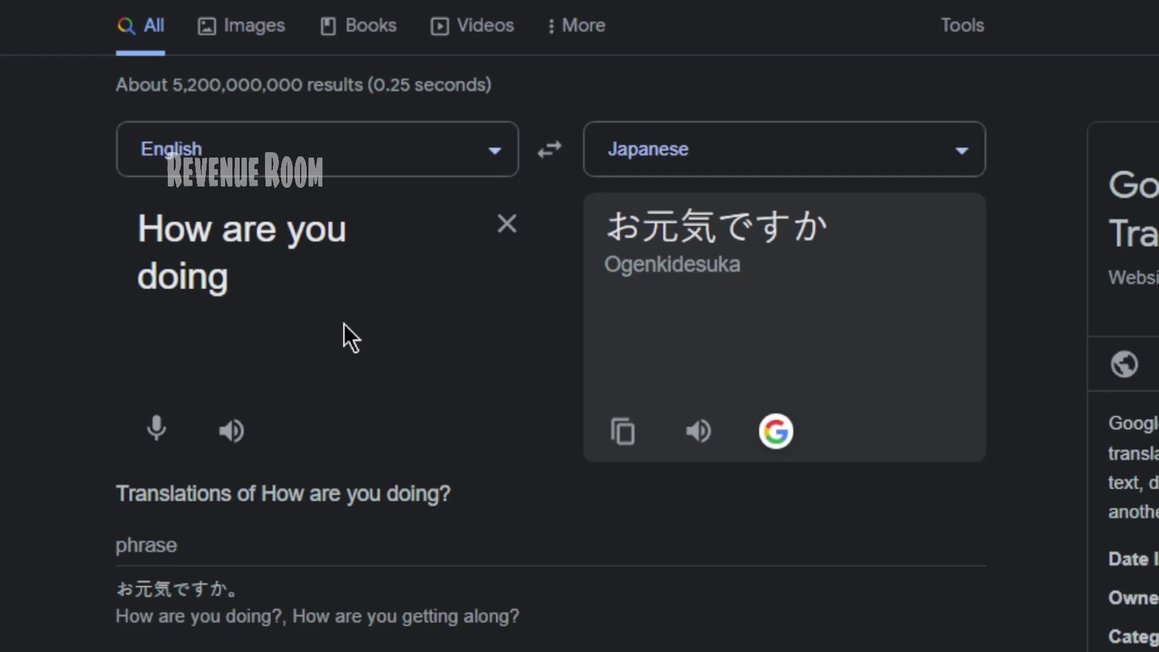
pyautogui.scroll(-2, 344, 337)
pyautogui.scroll(2, 378, 320)
pyautogui.scroll(-2, 1042, 405)
pyautogui.scroll(2, 1034, 362)
pyautogui.scroll(2, 425, 277)
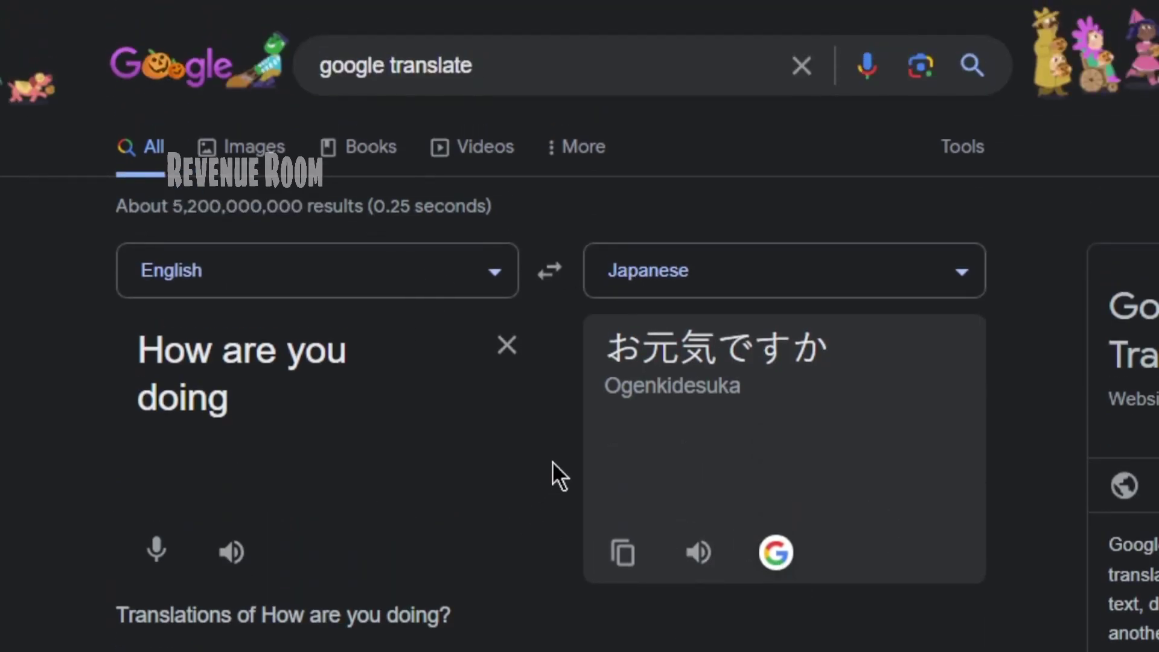
pyautogui.scroll(-2, 588, 471)
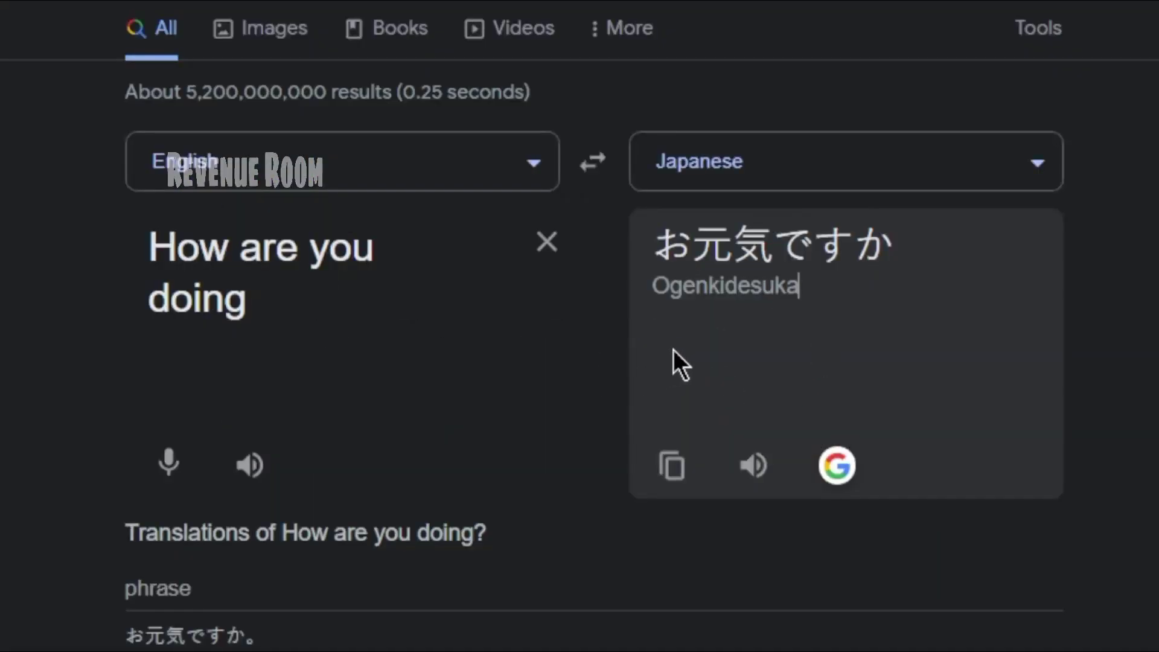
pyautogui.scroll(2, 404, 430)
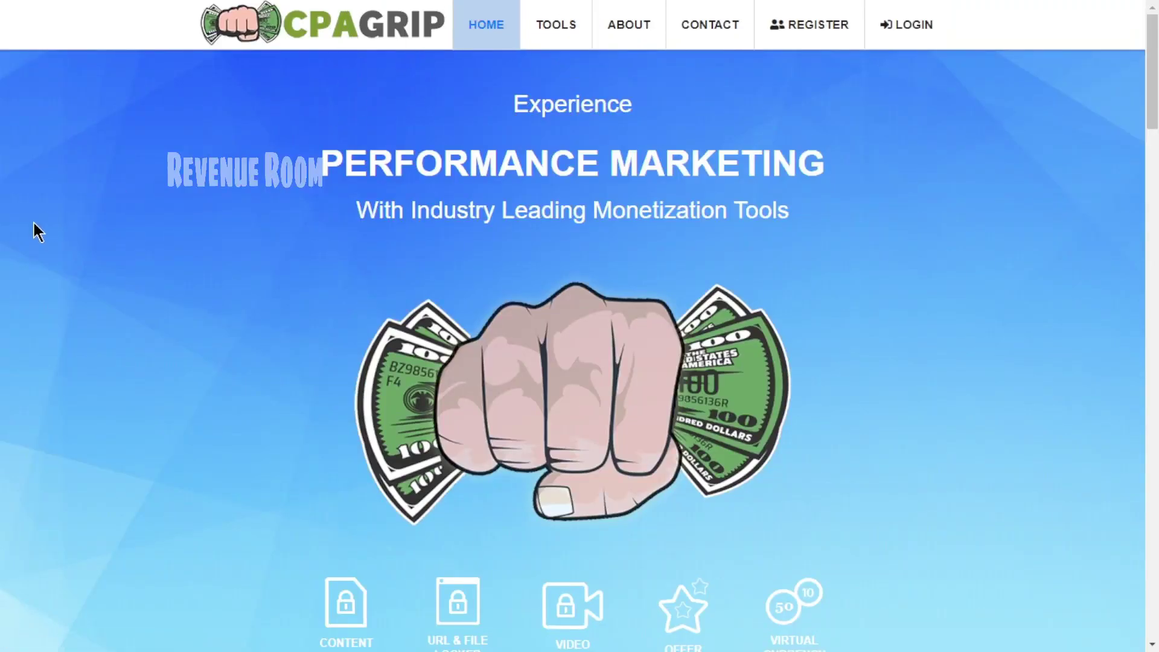
# Open CPAGrip's registration form and tick the agreement not to complete offers yourself
pyautogui.scroll(-3, 593, 299)
pyautogui.scroll(3, 575, 301)
pyautogui.scroll(-5, 583, 235)
pyautogui.scroll(-5, 582, 230)
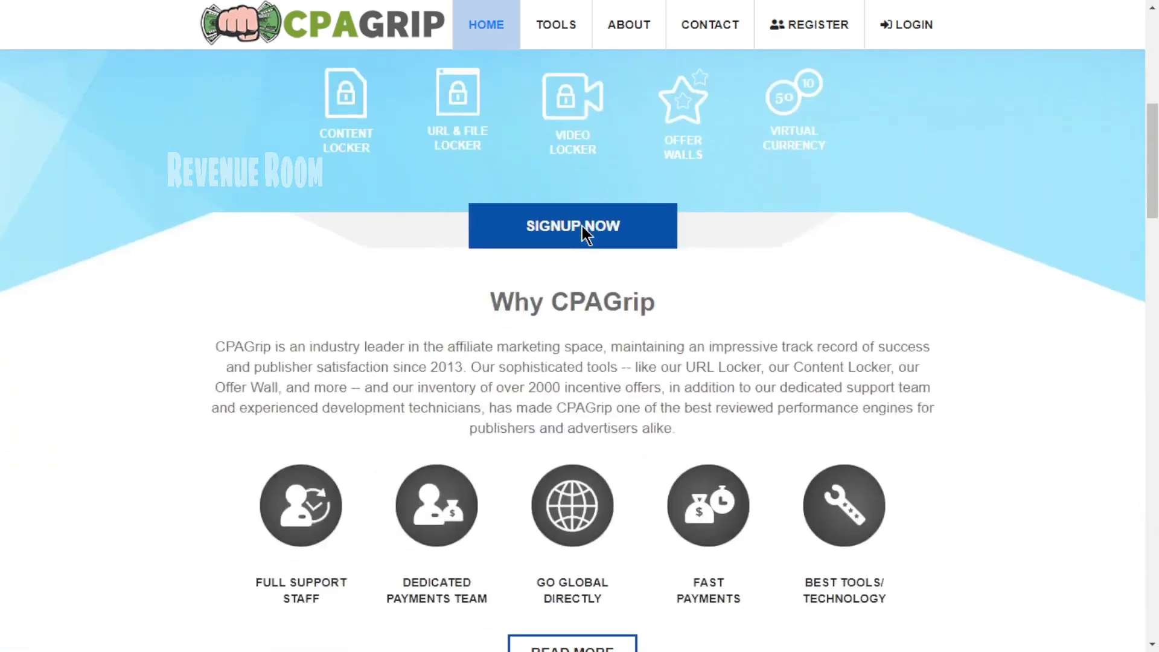
pyautogui.scroll(10, 589, 233)
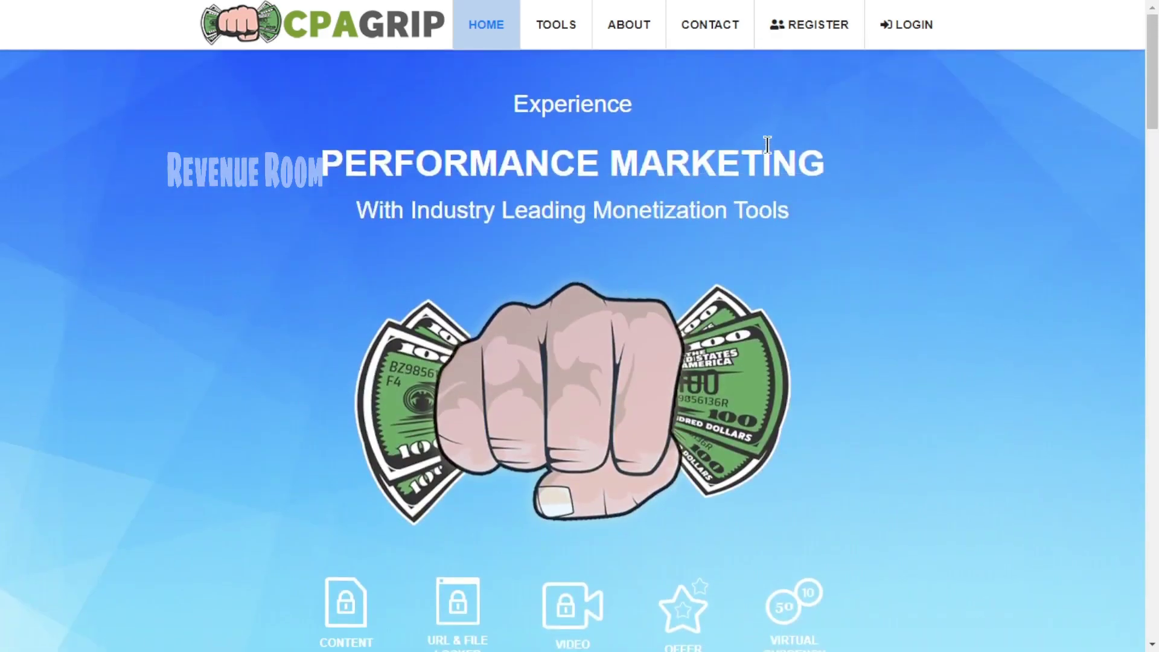
pyautogui.click(780, 28)
pyautogui.scroll(-3, 466, 299)
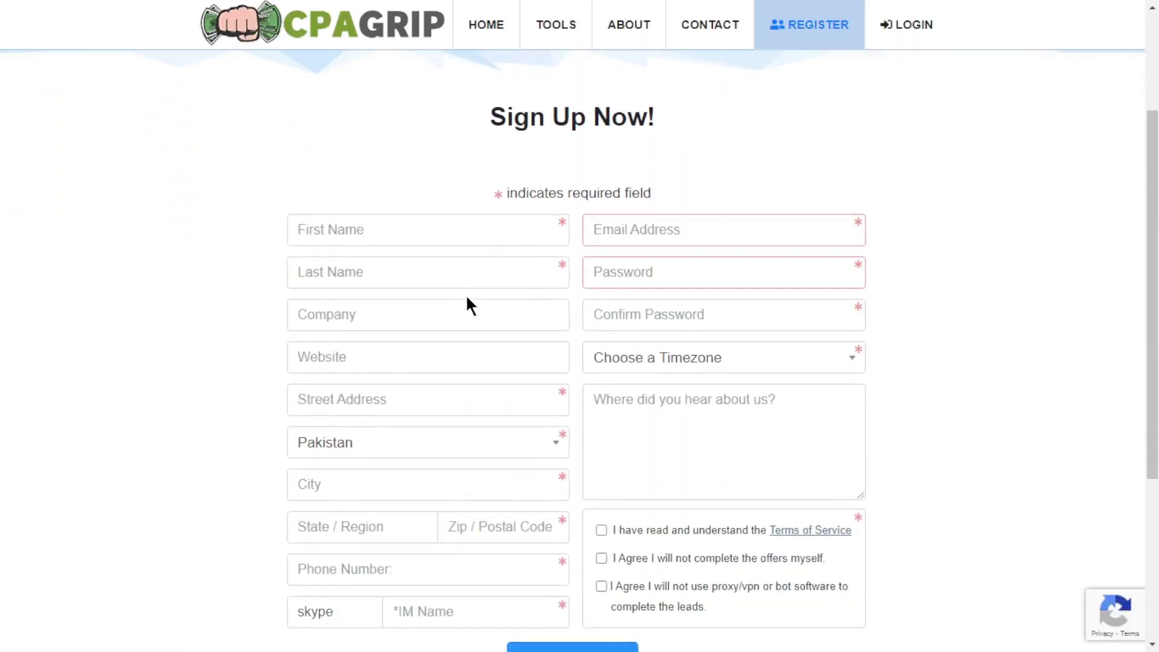
pyautogui.scroll(-1, 465, 302)
pyautogui.scroll(4, 616, 296)
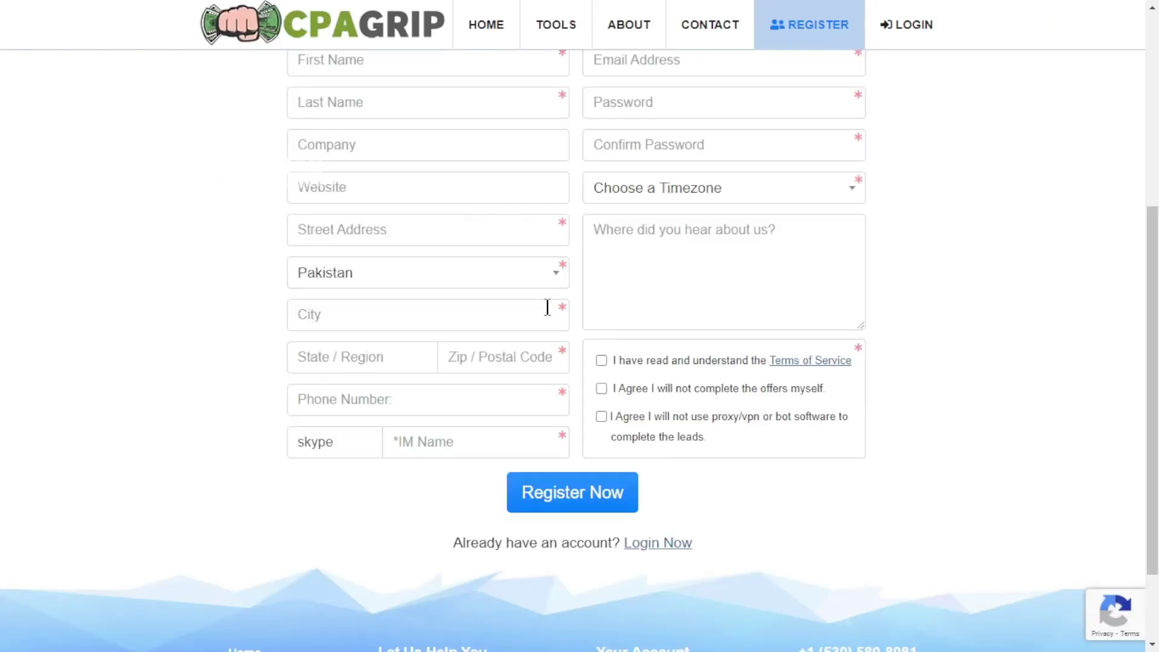
pyautogui.scroll(-2, 549, 305)
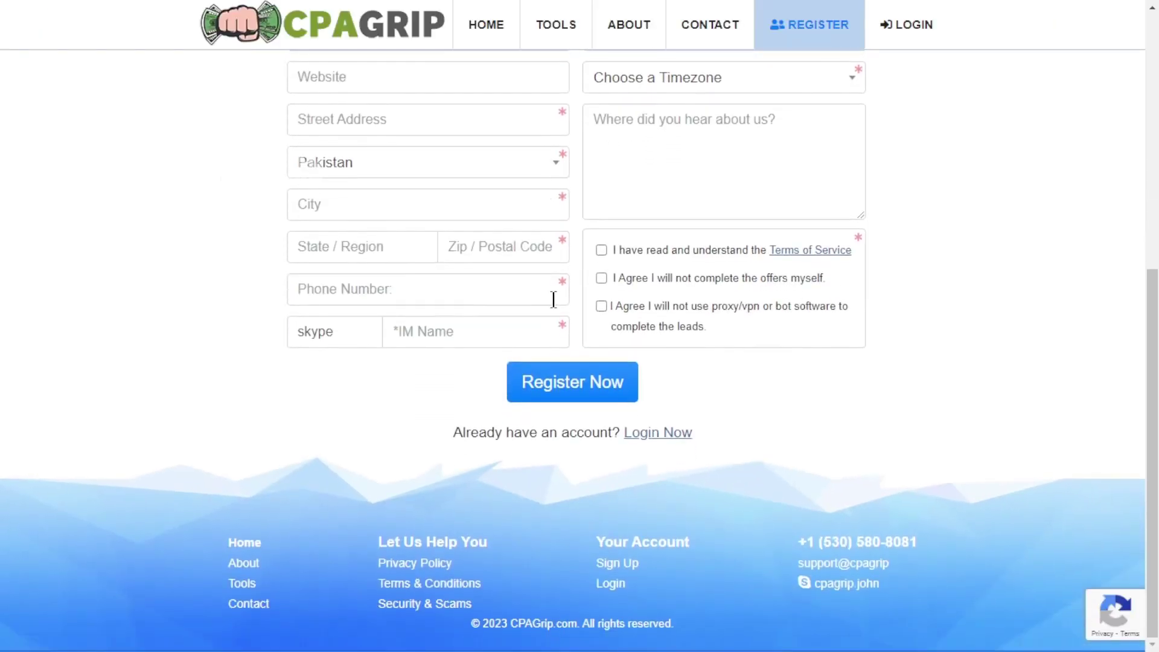
pyautogui.click(602, 277)
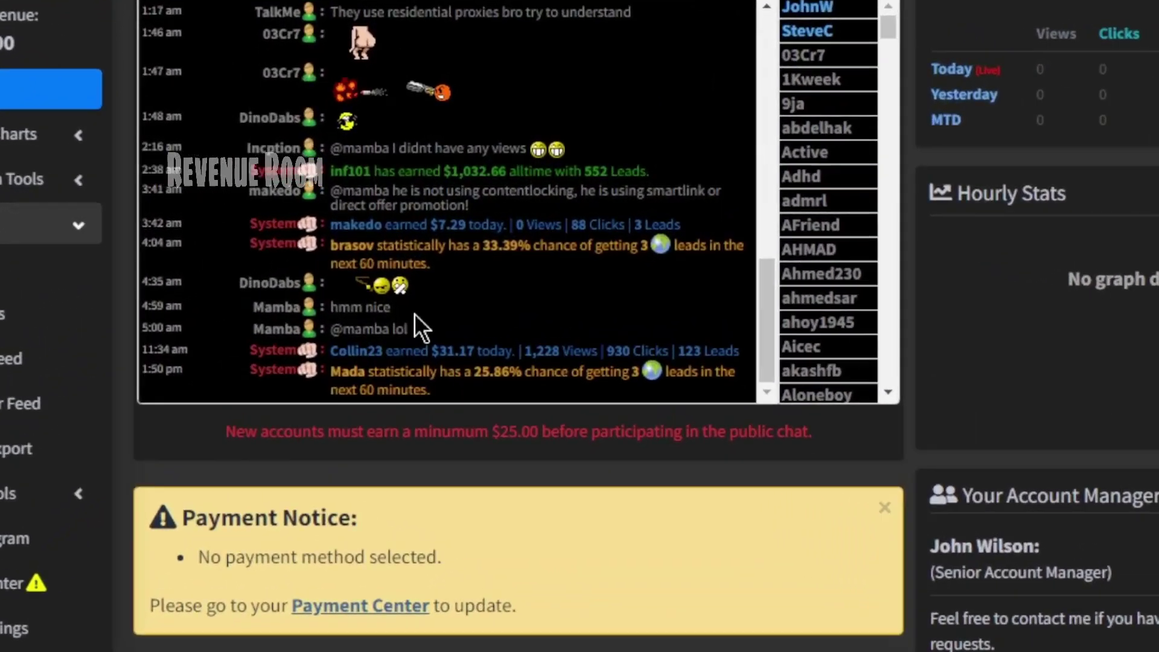
# Scroll through the dashboard's #Public Chat and zero-revenue stats overview
pyautogui.scroll(15, 414, 314)
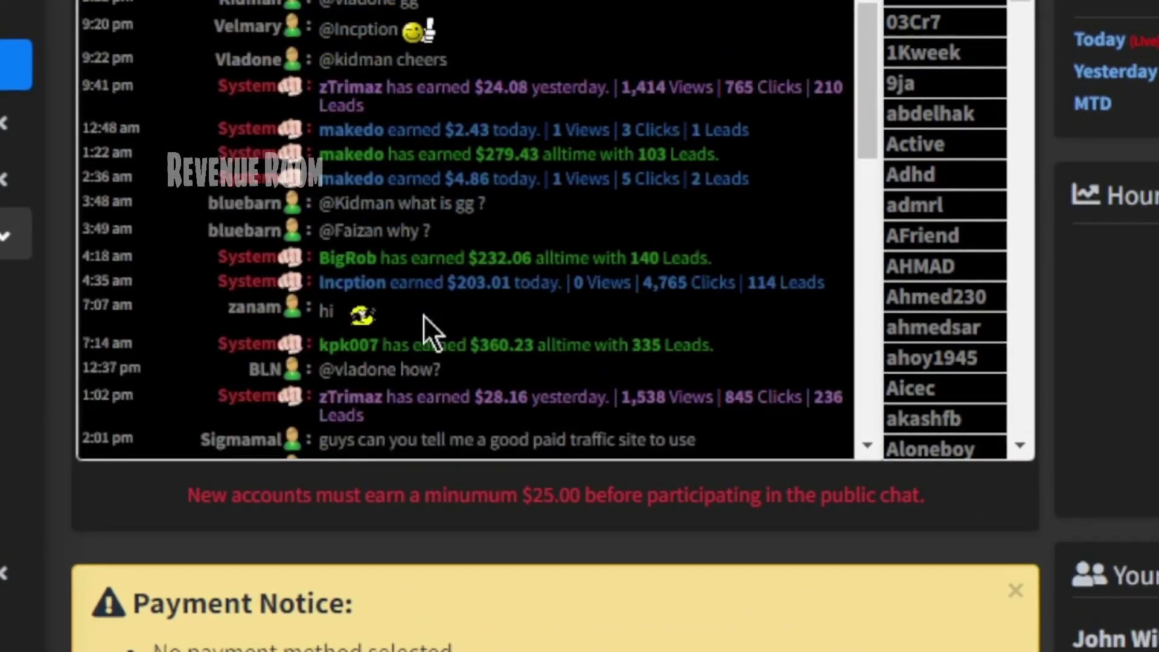
pyautogui.scroll(3, 423, 315)
pyautogui.scroll(3, 911, 293)
pyautogui.scroll(-5, 560, 349)
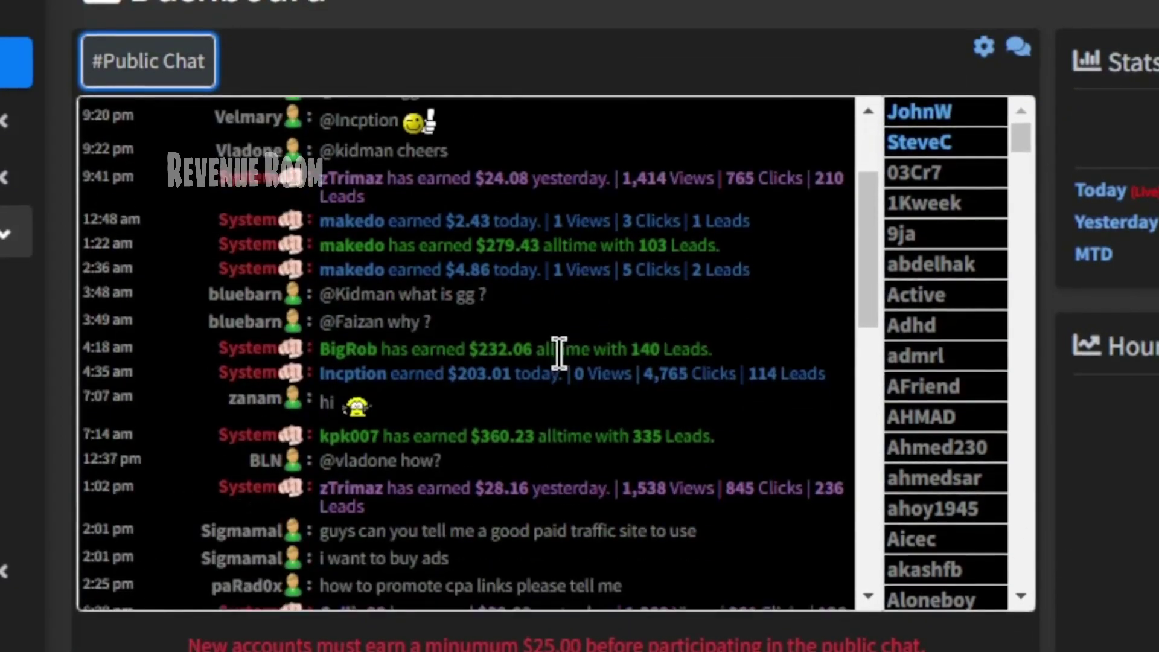
pyautogui.scroll(2, 510, 340)
pyautogui.scroll(3, 500, 334)
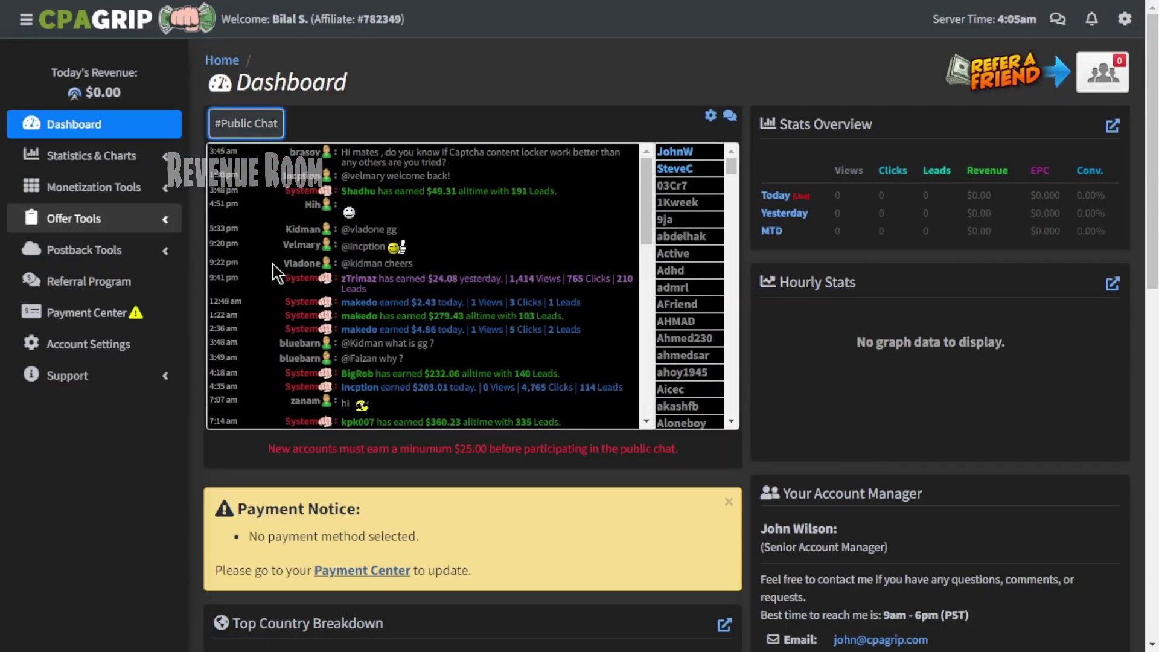
# Open My Offers under Offer Tools and browse the United States offers table
pyautogui.click(105, 231)
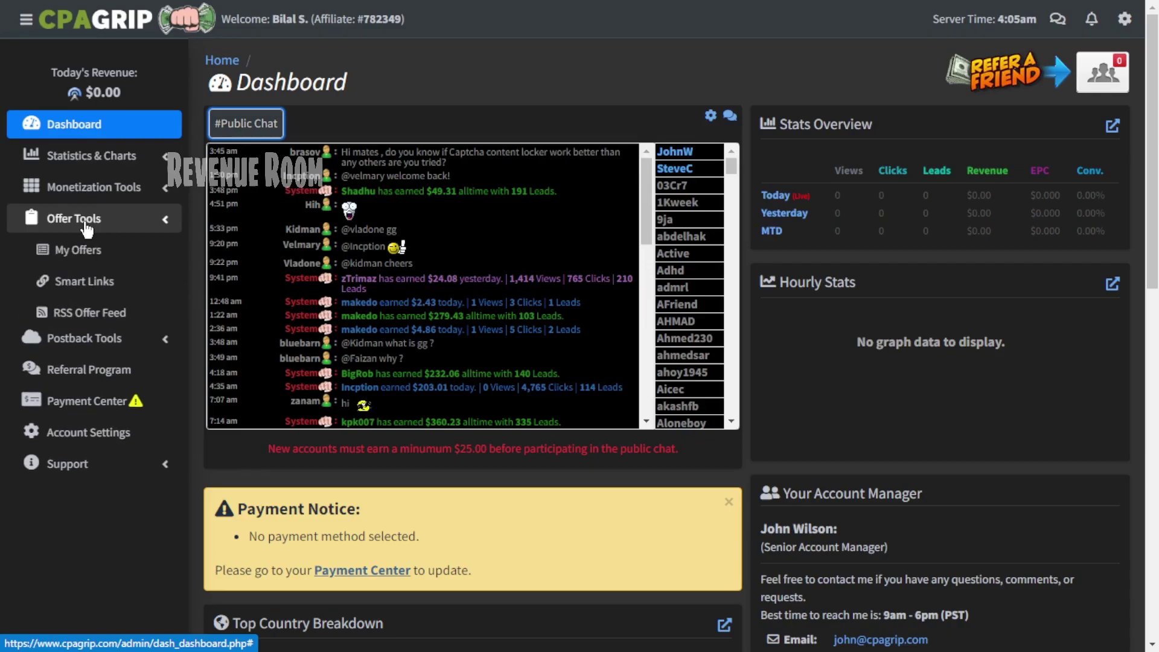
pyautogui.click(86, 257)
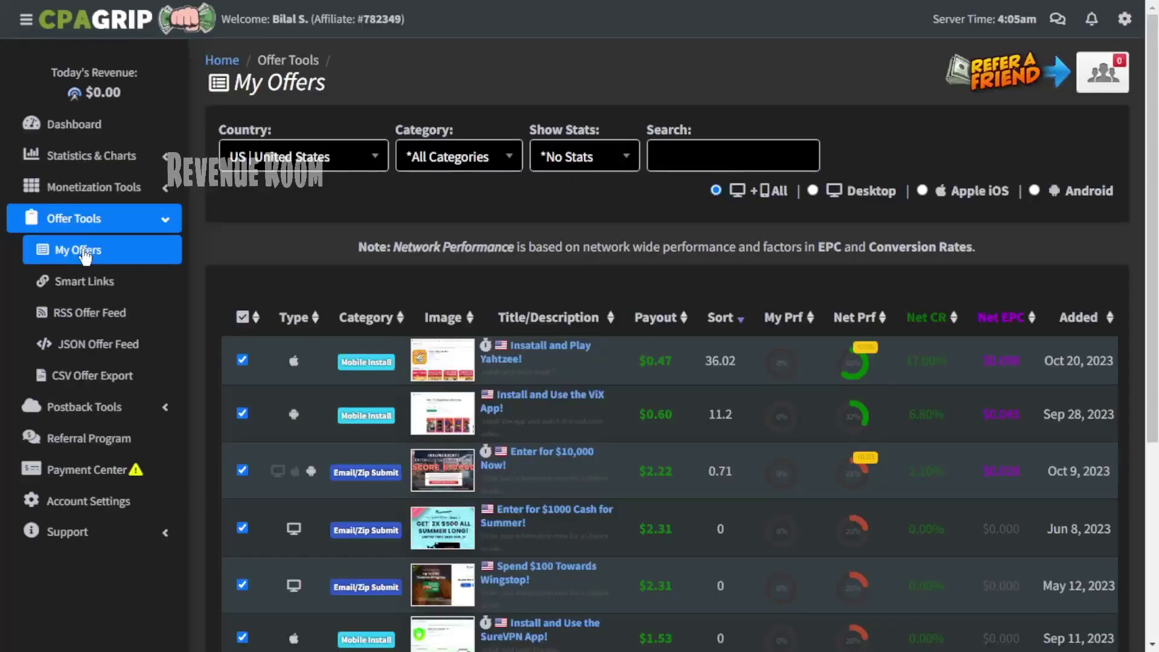
pyautogui.scroll(-2, 575, 291)
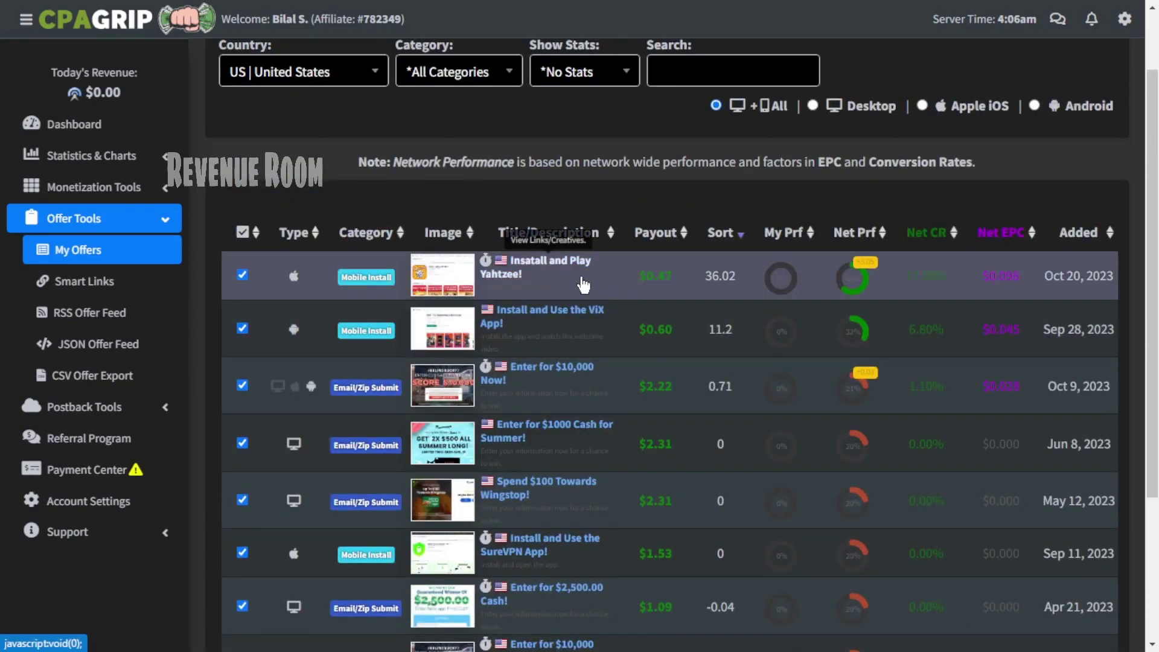
pyautogui.scroll(-3, 582, 284)
pyautogui.scroll(4, 582, 333)
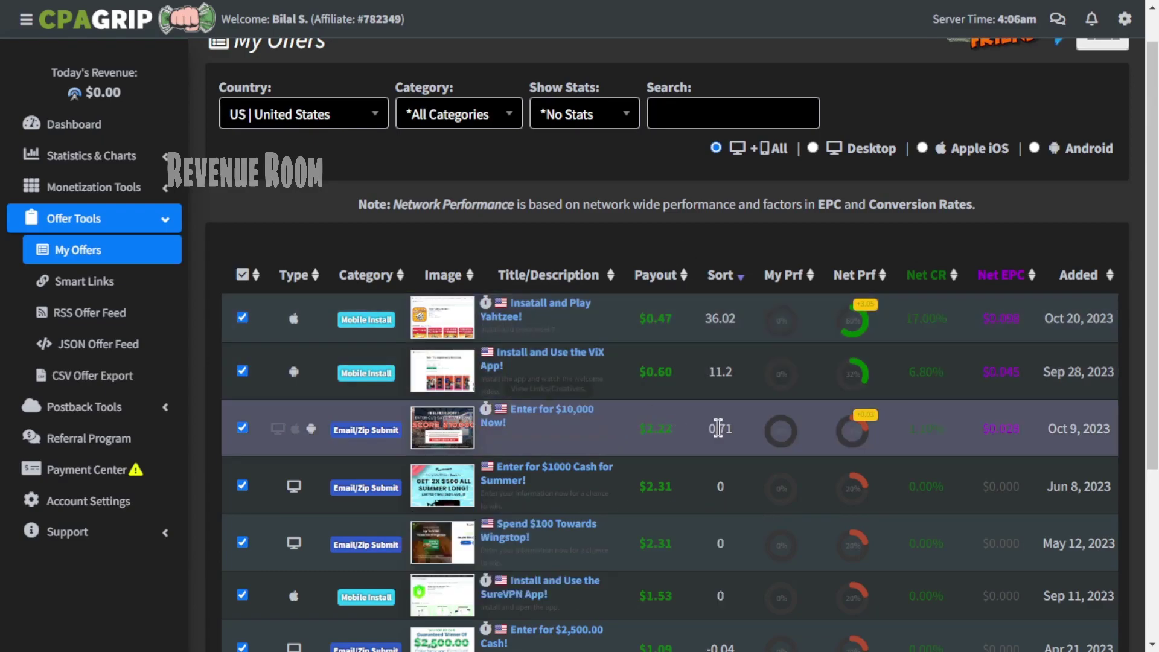
pyautogui.scroll(-4, 743, 455)
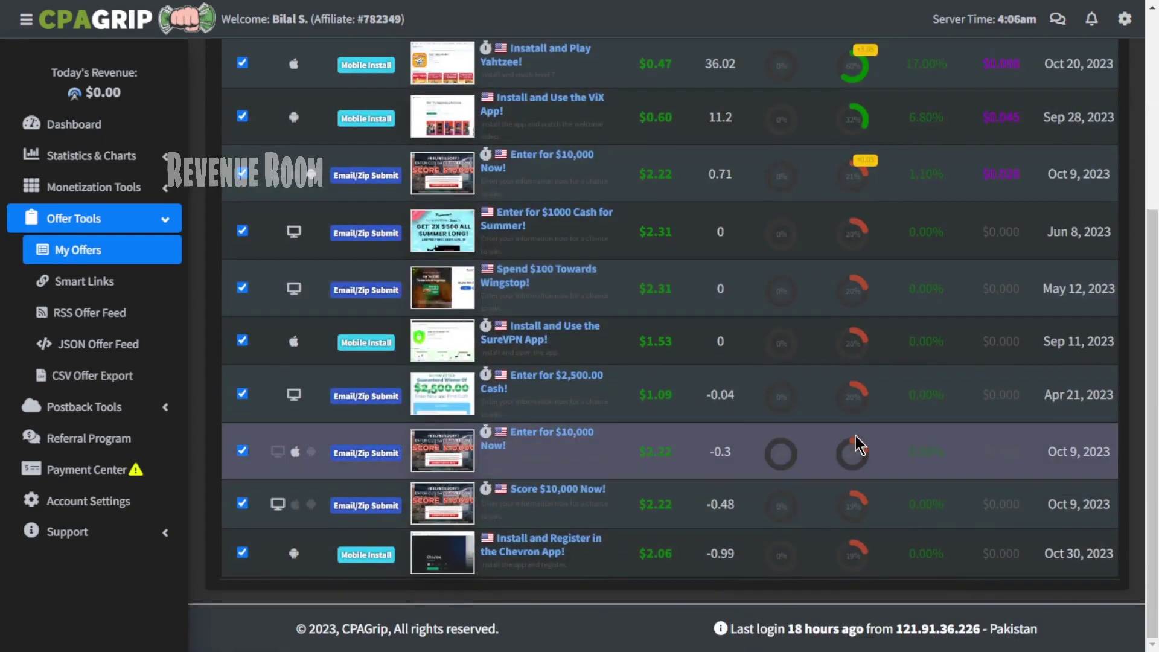
pyautogui.scroll(1, 857, 445)
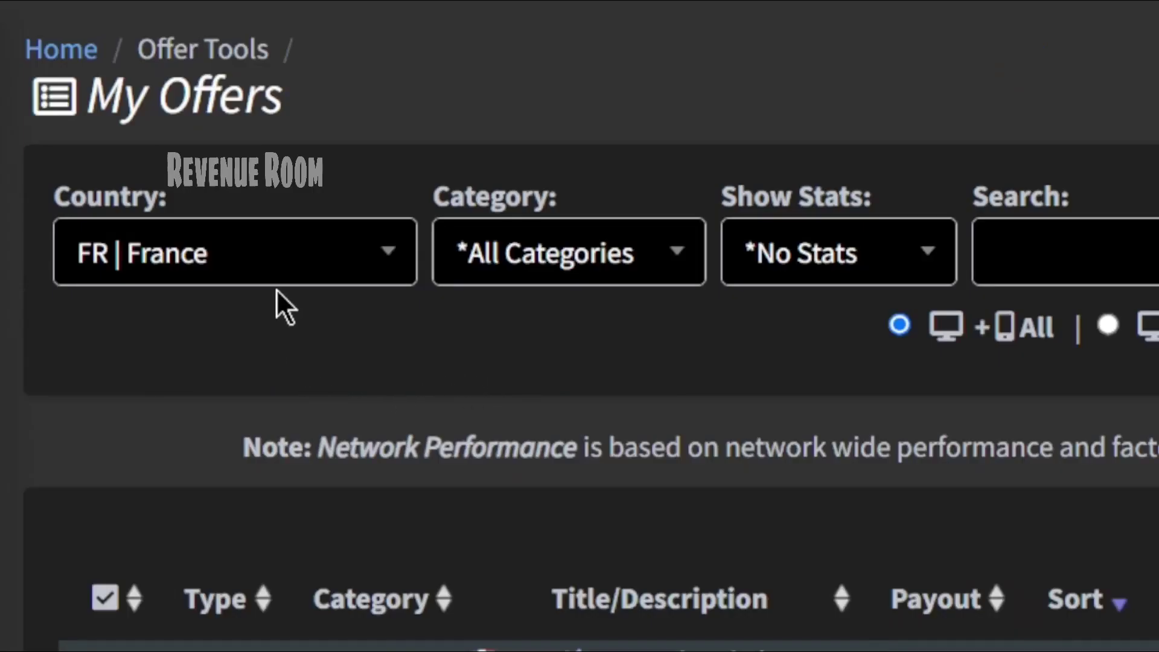
pyautogui.click(279, 259)
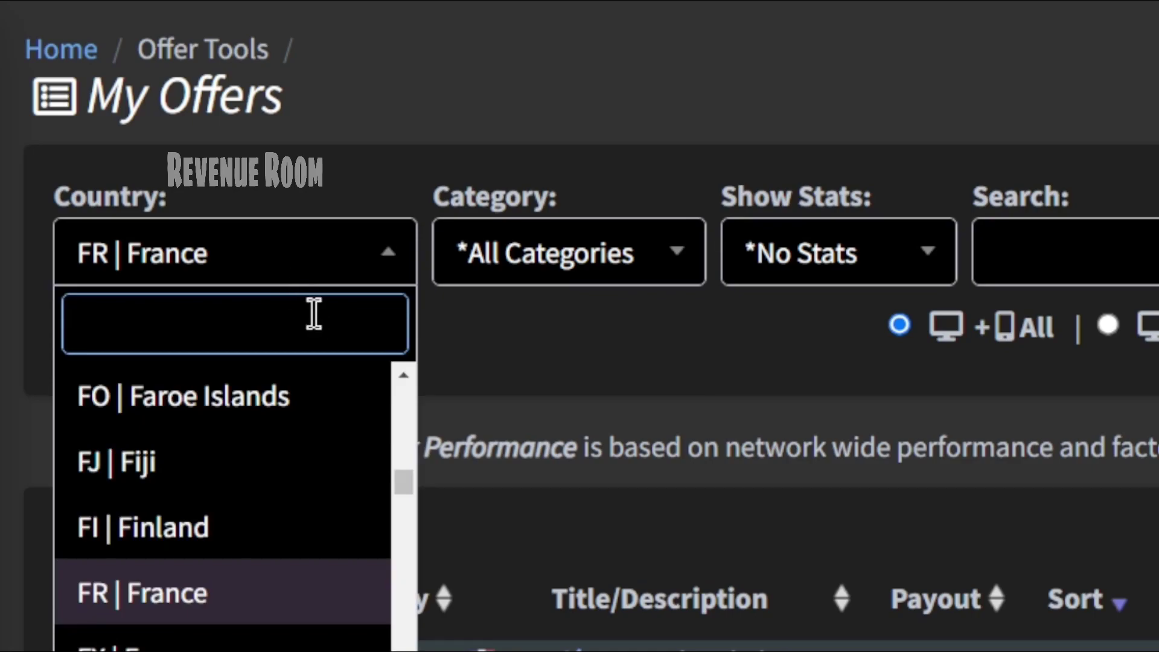
pyautogui.click(285, 599)
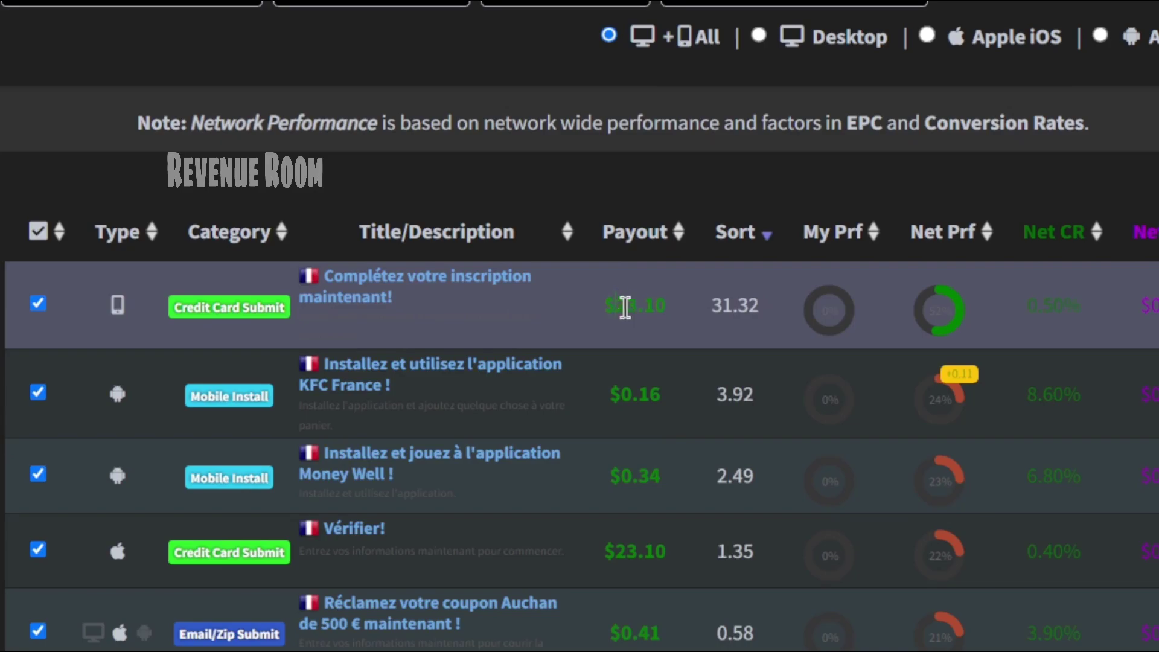
pyautogui.doubleClick(626, 308)
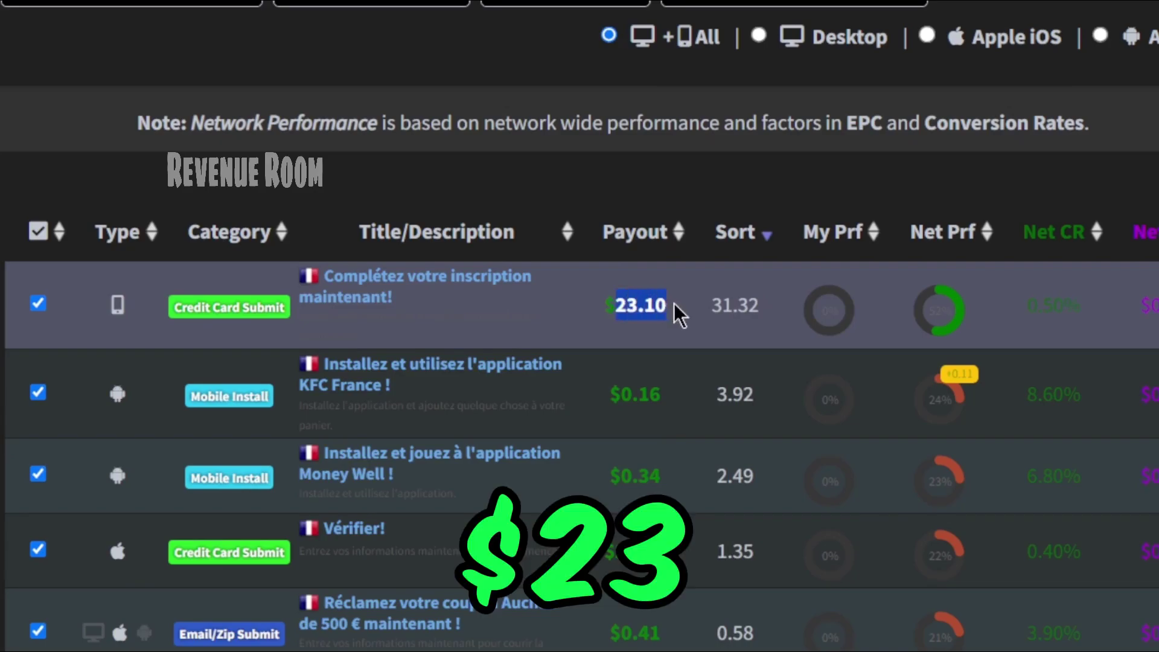
pyautogui.click(674, 303)
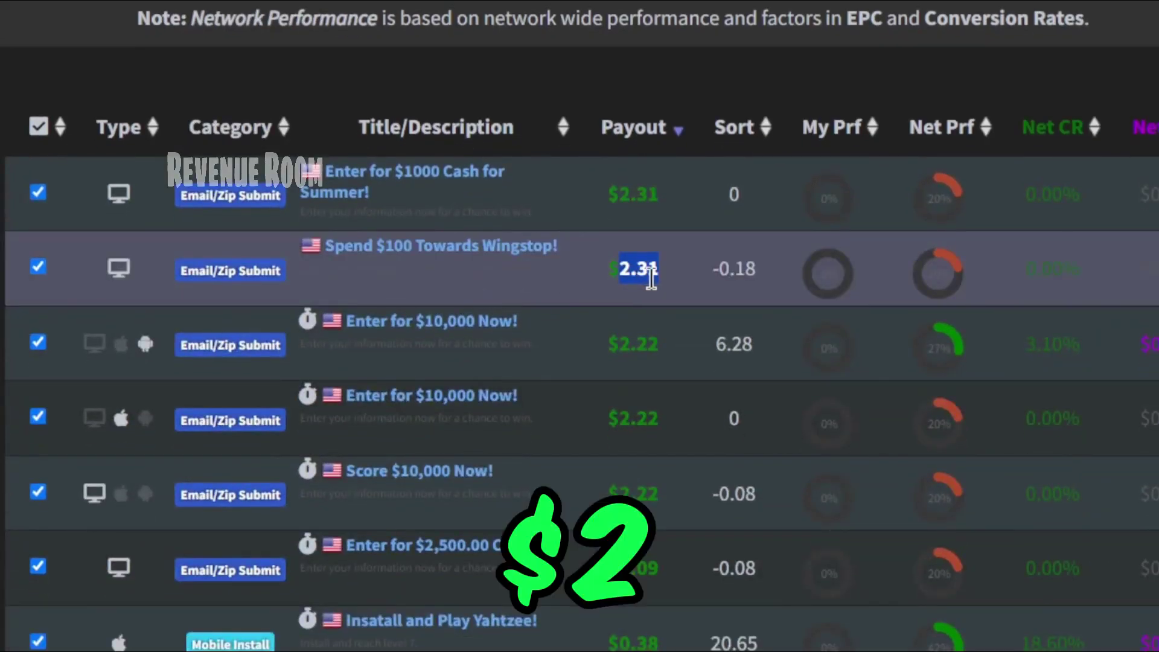
pyautogui.click(660, 368)
pyautogui.moveTo(666, 270); pyautogui.dragTo(605, 268)
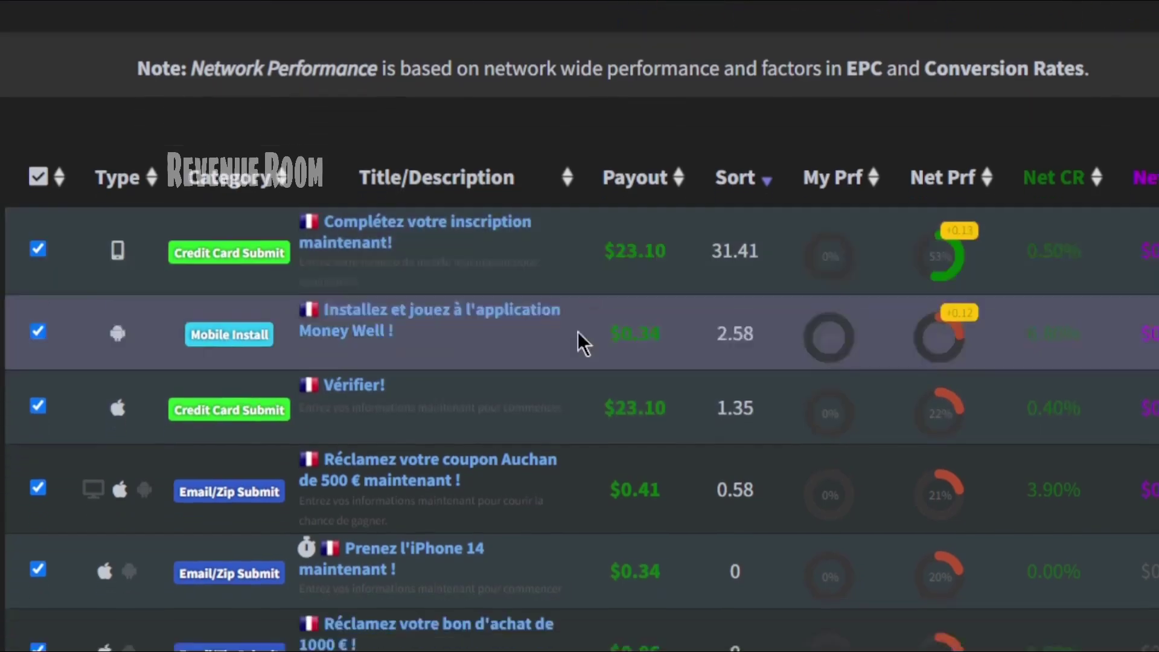
pyautogui.scroll(-1, 574, 350)
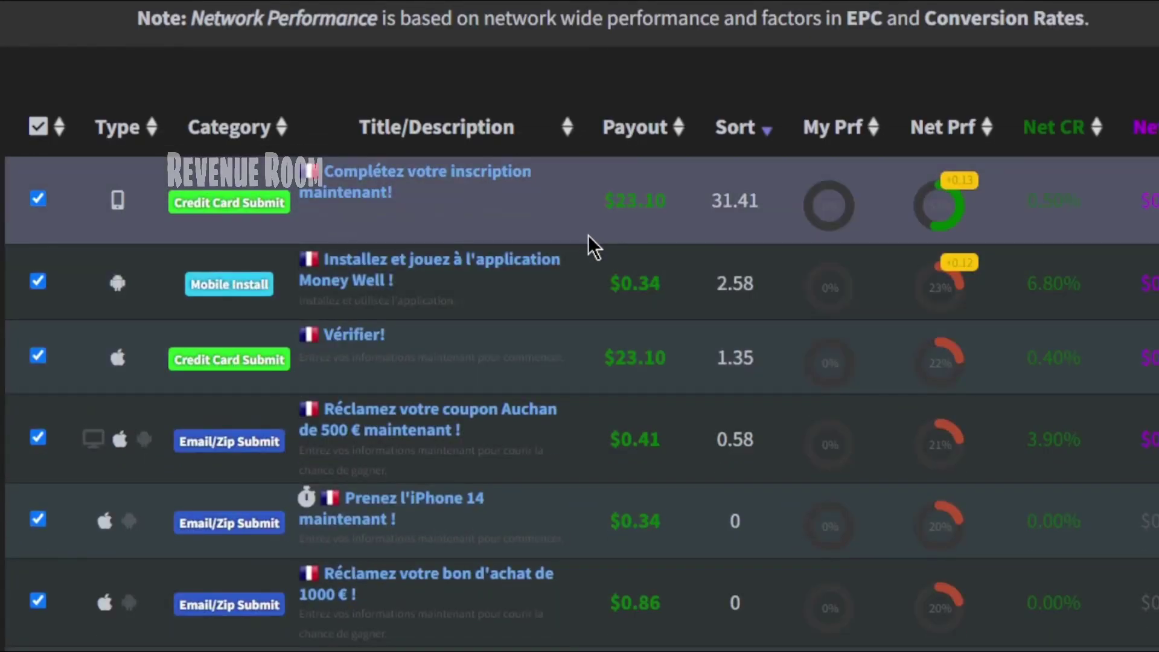
pyautogui.scroll(-3, 552, 361)
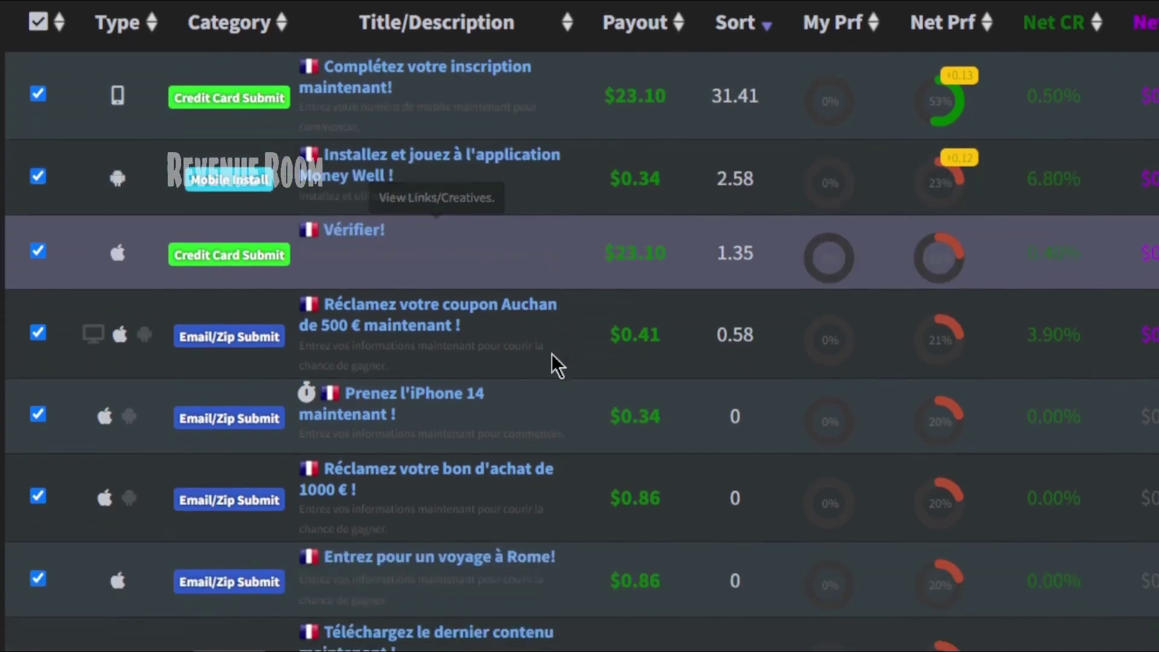
pyautogui.scroll(4, 336, 280)
pyautogui.scroll(2, 329, 241)
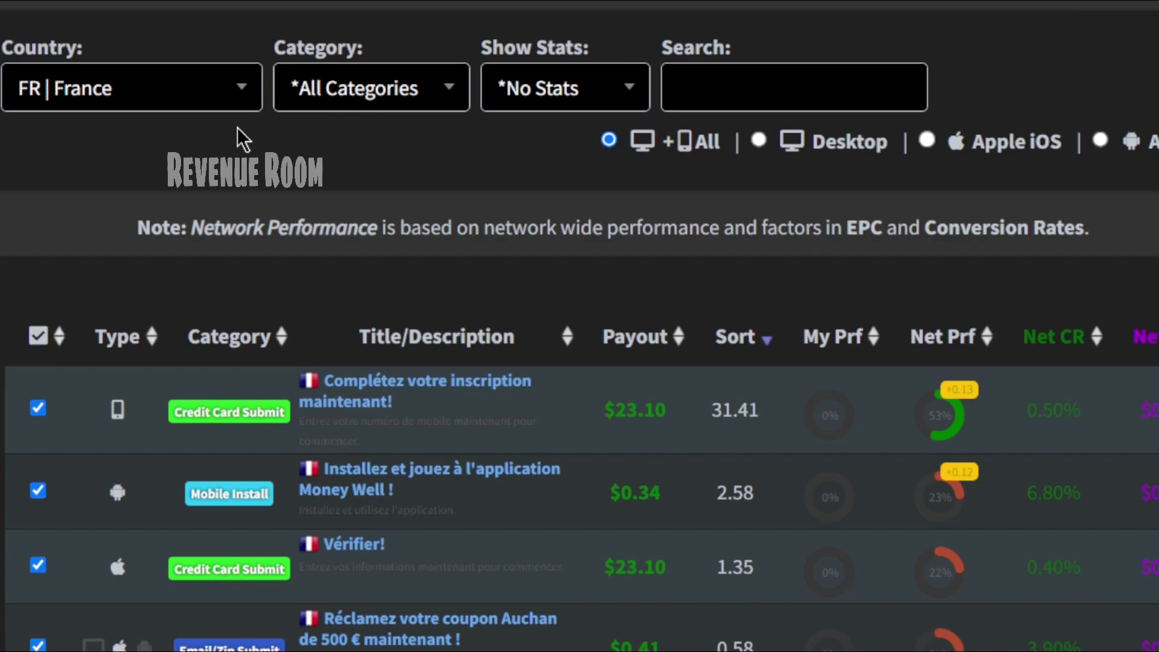
pyautogui.press('Up')
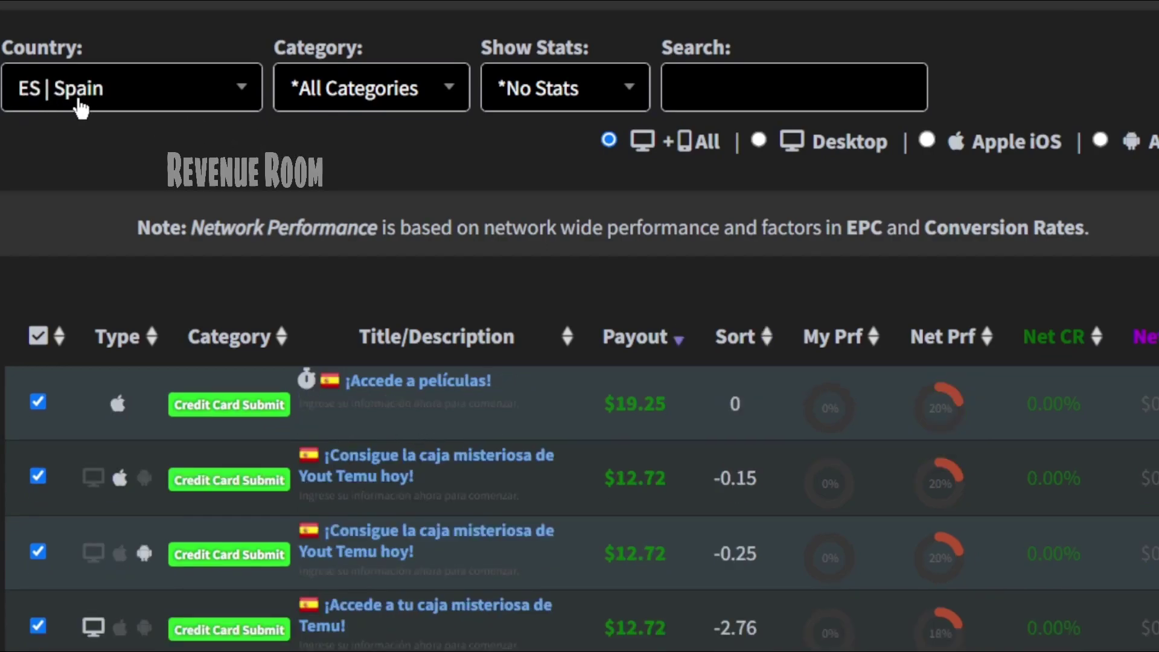
pyautogui.scroll(-3, 685, 419)
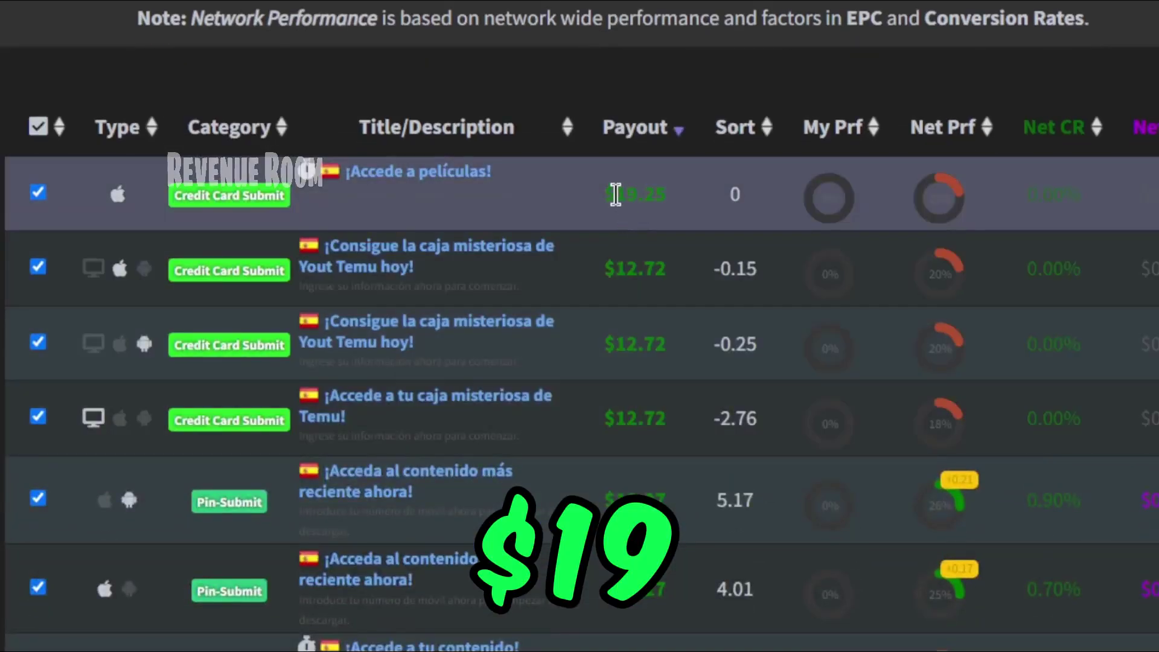
pyautogui.moveTo(616, 194); pyautogui.dragTo(704, 205)
pyautogui.scroll(3, 664, 249)
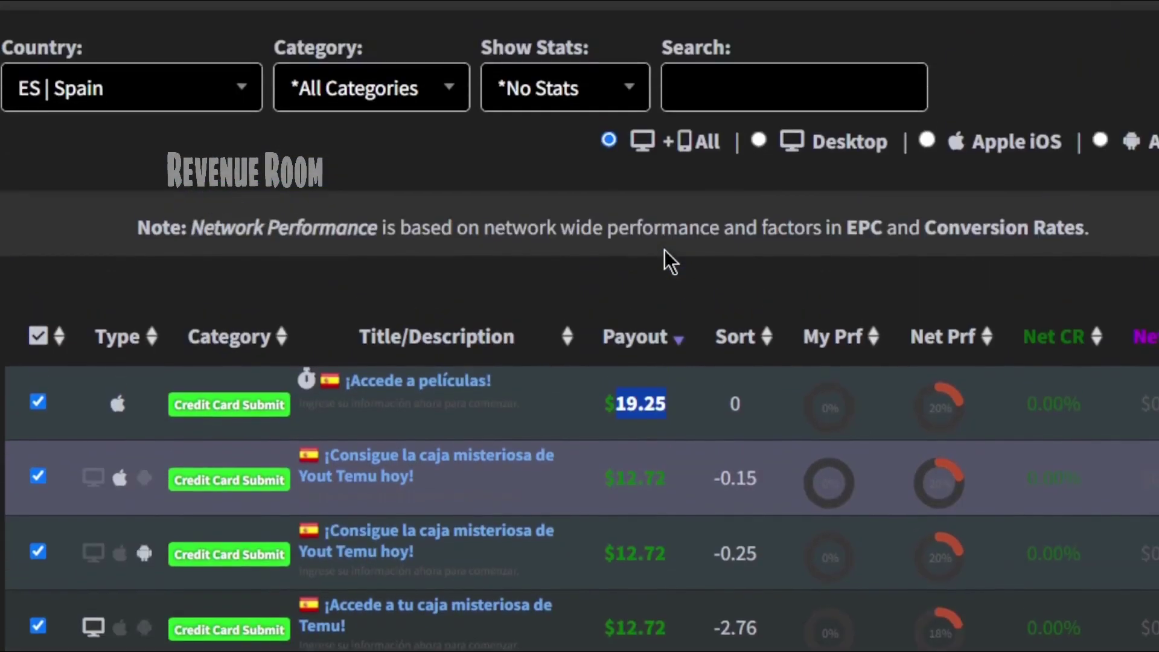
pyautogui.click(308, 136)
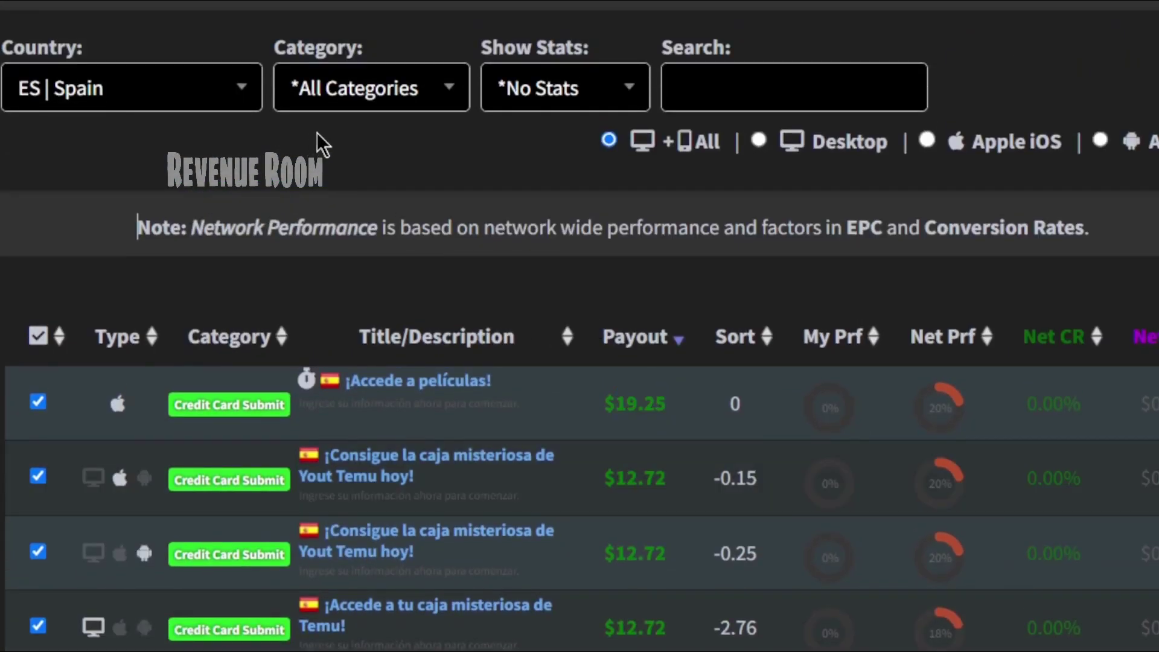
pyautogui.click(225, 102)
pyautogui.scroll(-4, 148, 272)
pyautogui.scroll(-6, 148, 272)
pyautogui.scroll(-5, 148, 272)
pyautogui.scroll(5, 148, 271)
pyautogui.click(279, 195)
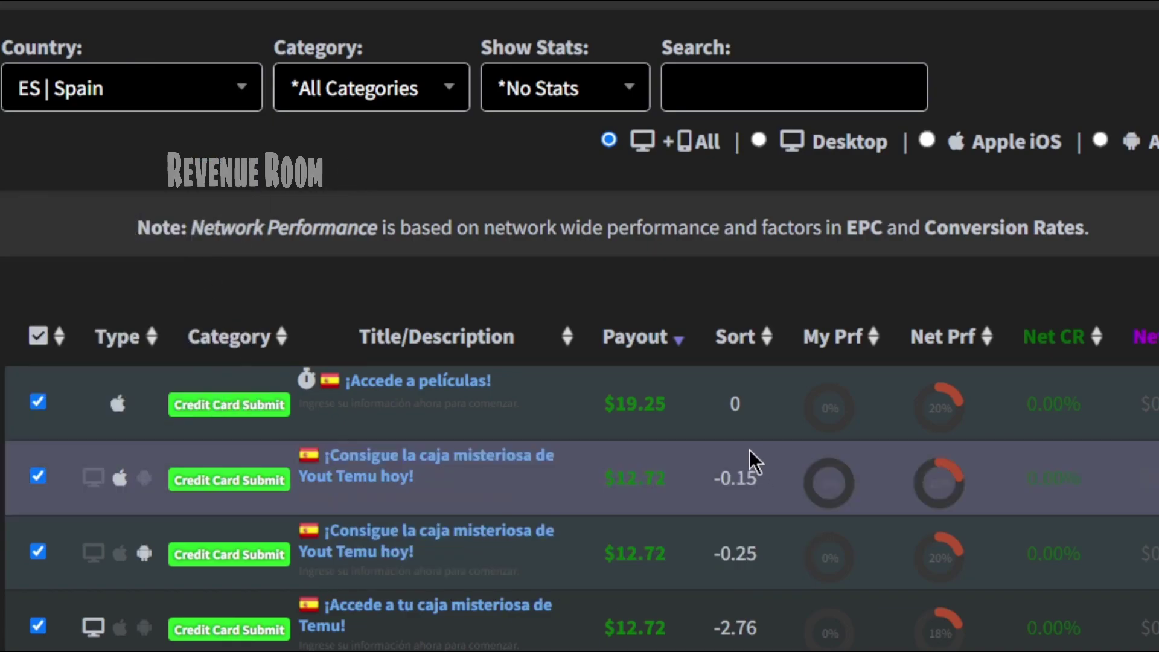
pyautogui.scroll(-7, 624, 414)
pyautogui.scroll(-3, 624, 414)
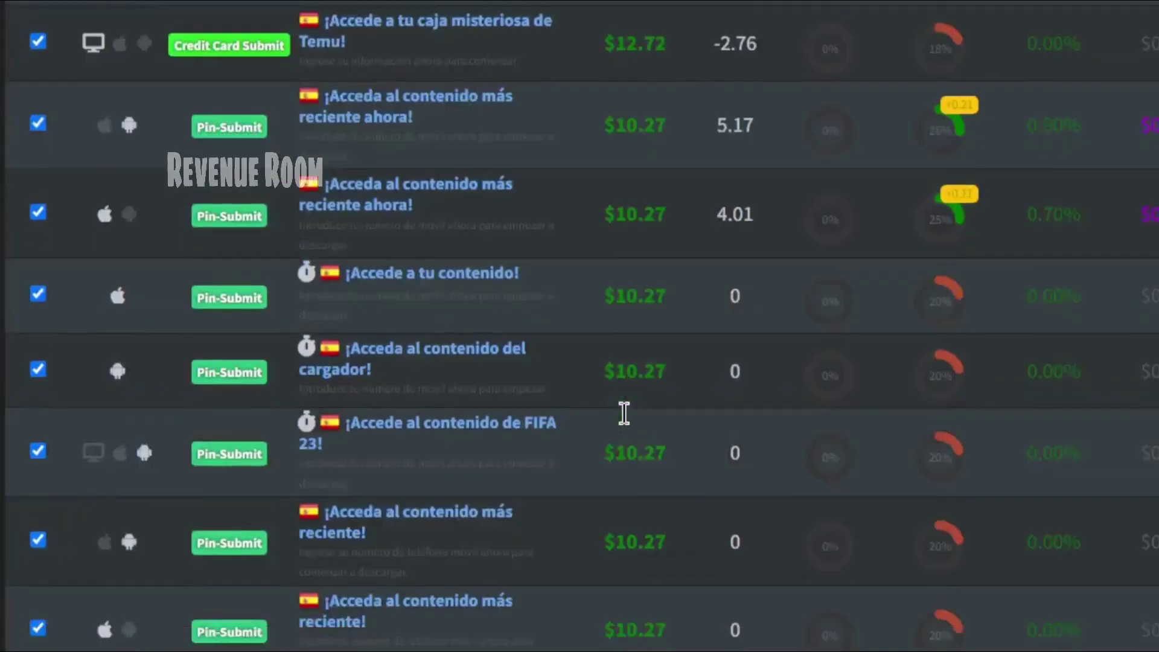
pyautogui.scroll(6, 624, 411)
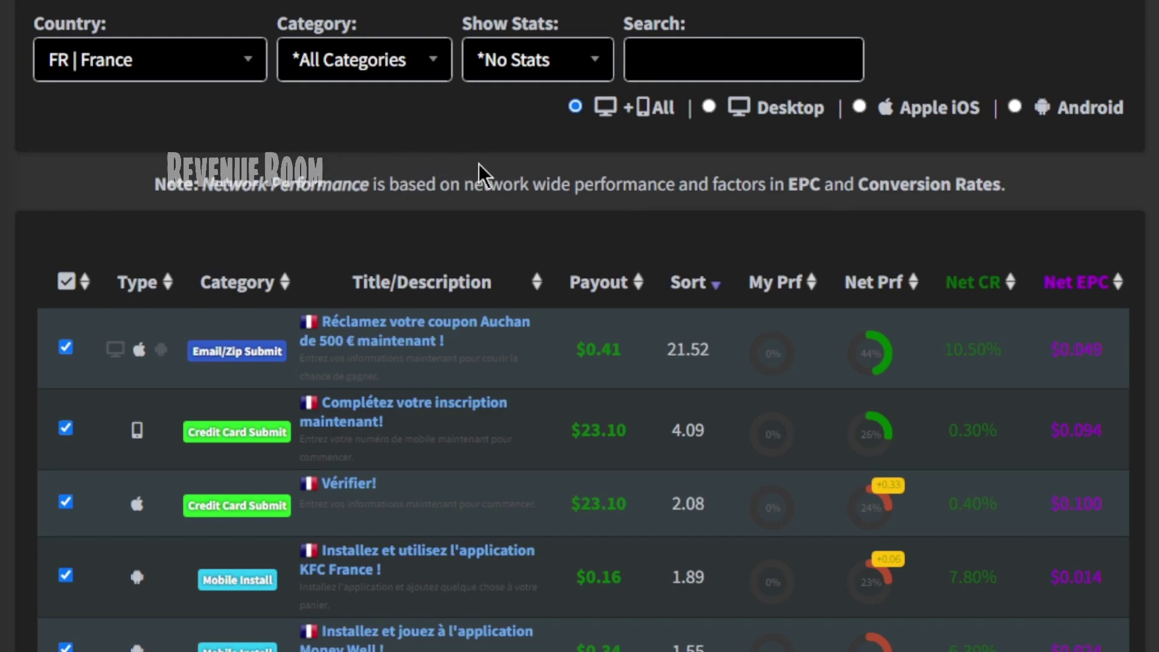
pyautogui.click(145, 67)
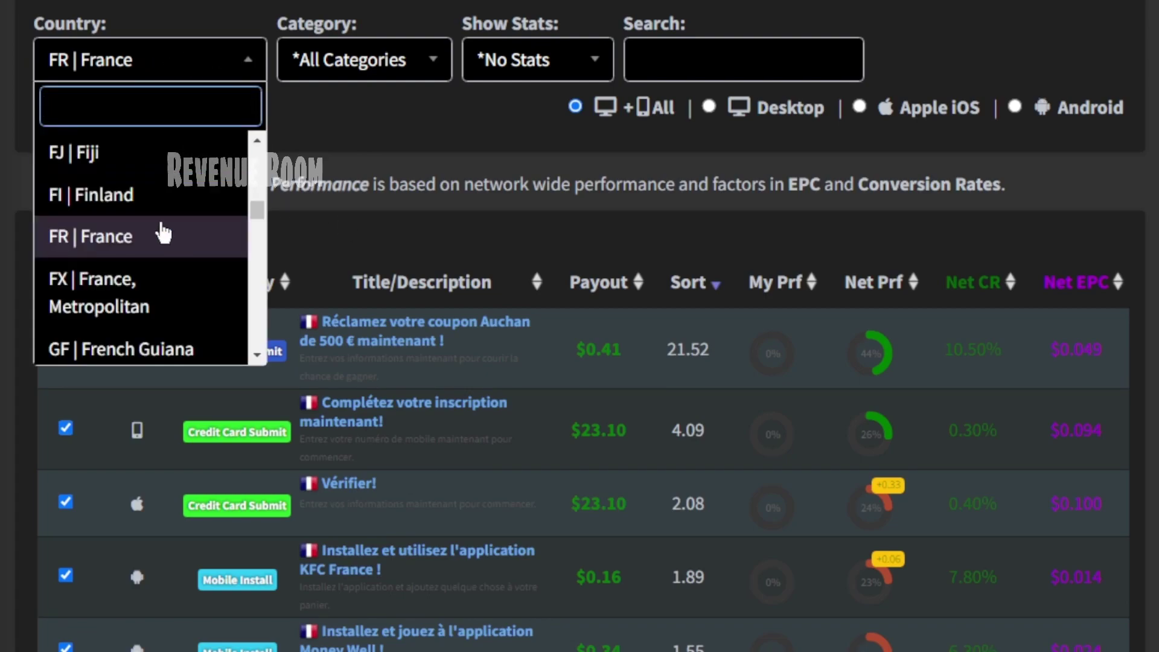
pyautogui.click(326, 134)
pyautogui.scroll(-2, 610, 211)
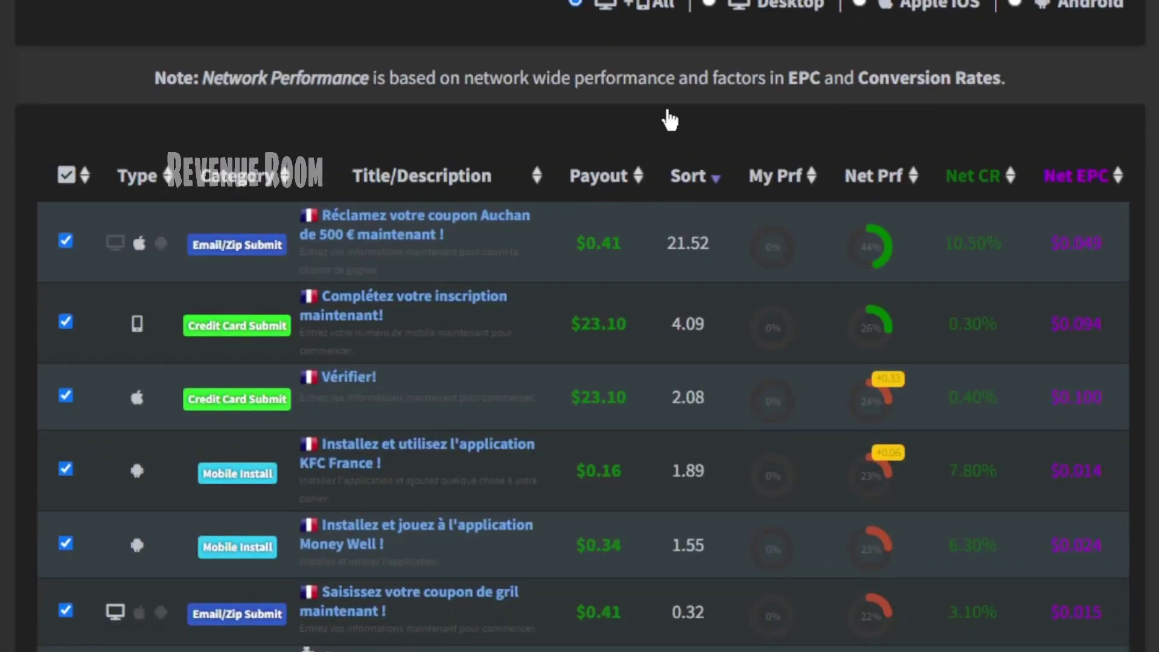
pyautogui.scroll(-4, 707, 272)
pyautogui.scroll(-10, 715, 263)
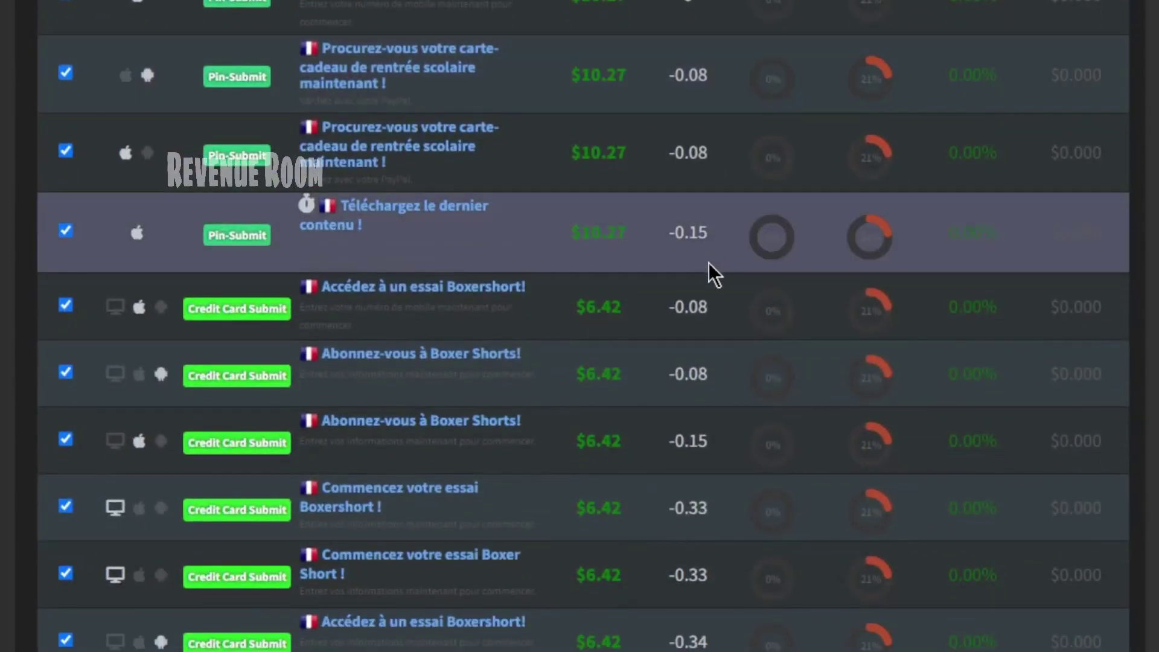
pyautogui.scroll(2, 707, 263)
pyautogui.scroll(4, 544, 105)
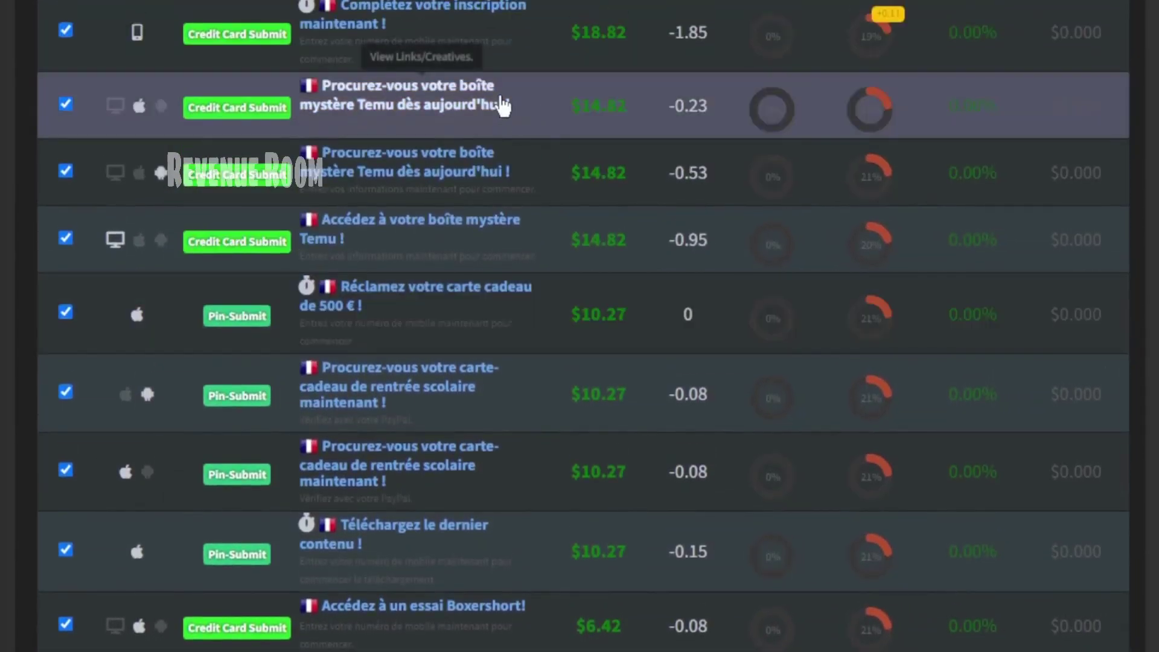
pyautogui.scroll(-2, 478, 104)
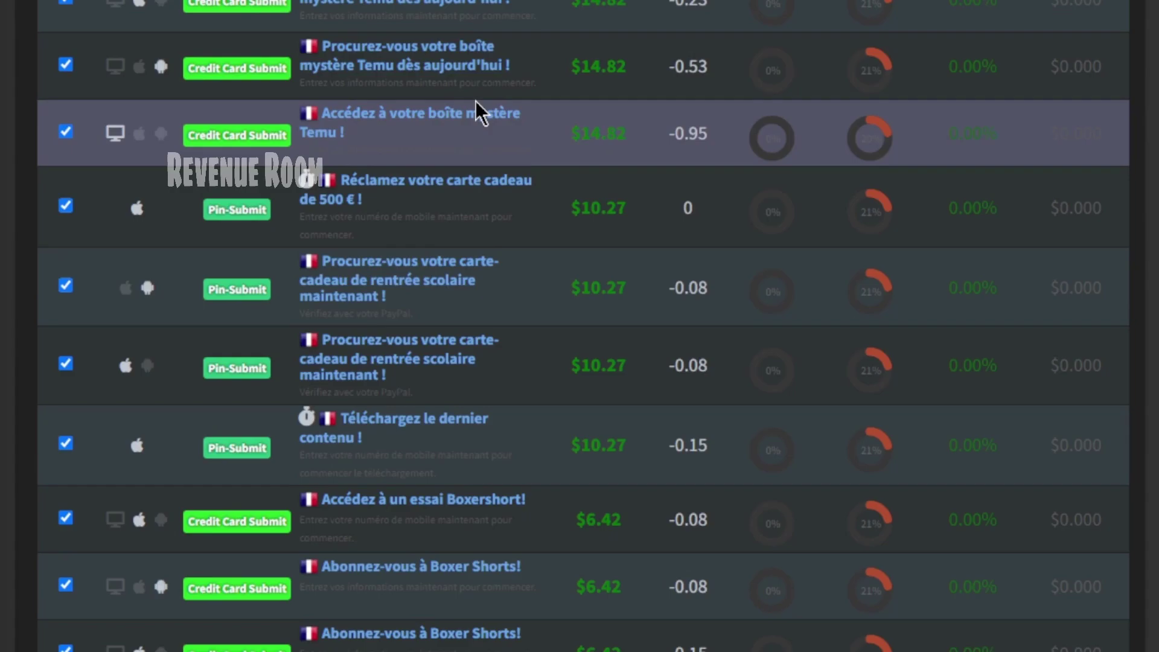
pyautogui.scroll(-2, 475, 106)
pyautogui.scroll(-2, 477, 107)
pyautogui.scroll(-3, 476, 110)
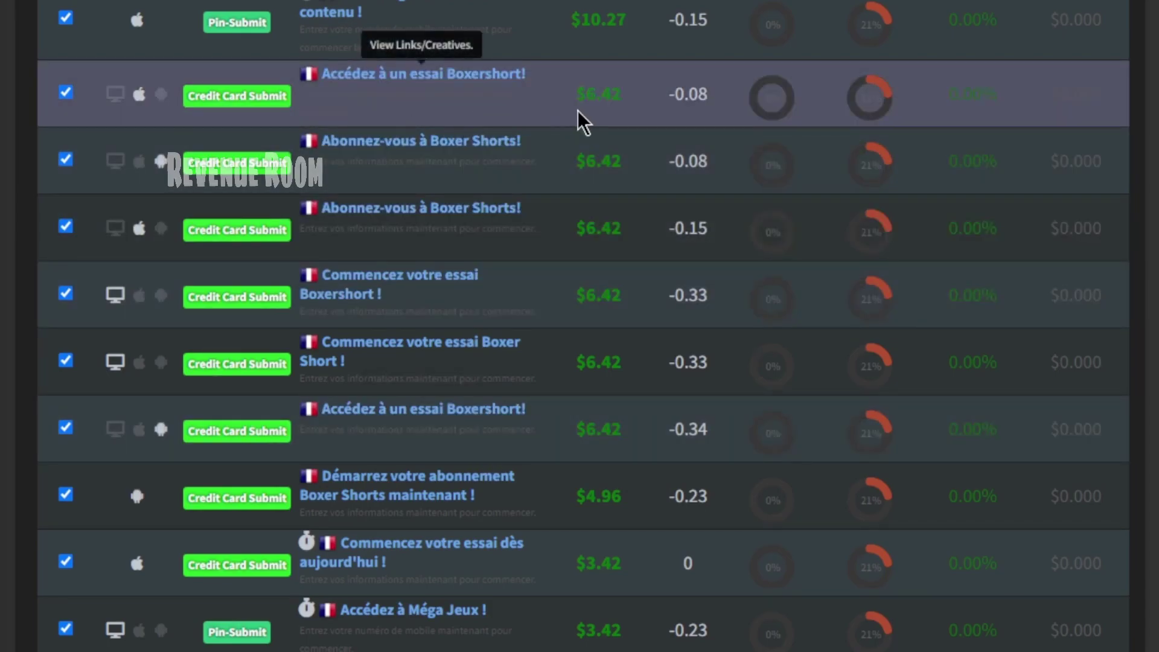
pyautogui.moveTo(654, 96); pyautogui.dragTo(567, 93)
pyautogui.click(636, 97)
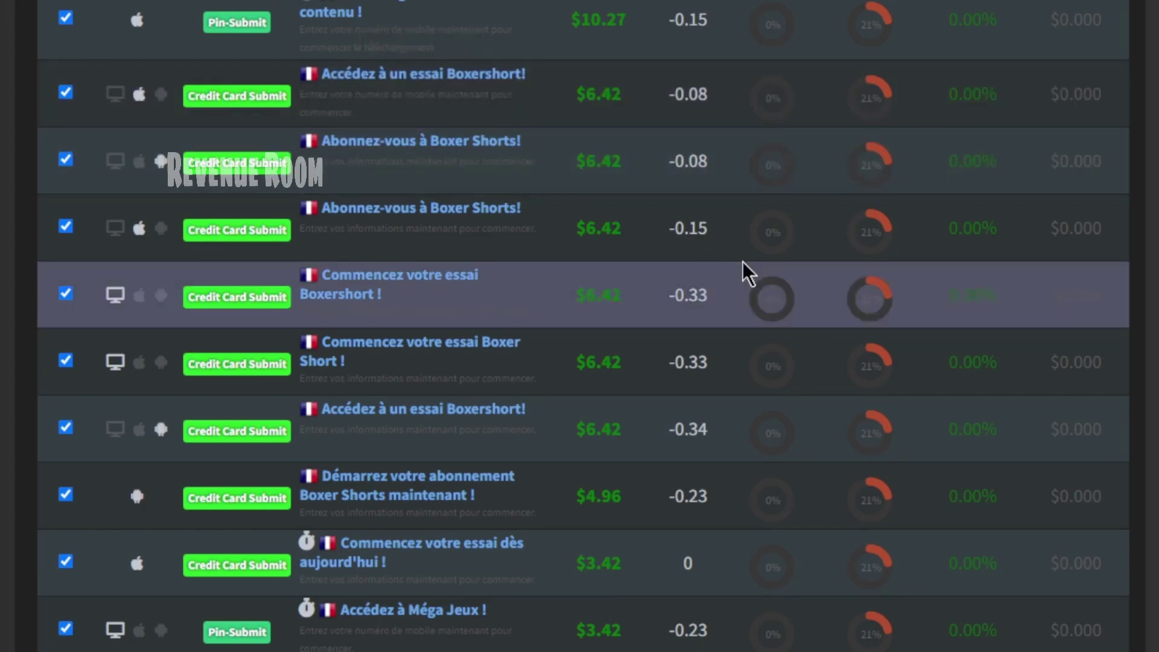
pyautogui.scroll(-1, 744, 266)
pyautogui.scroll(-2, 732, 265)
pyautogui.scroll(2, 732, 268)
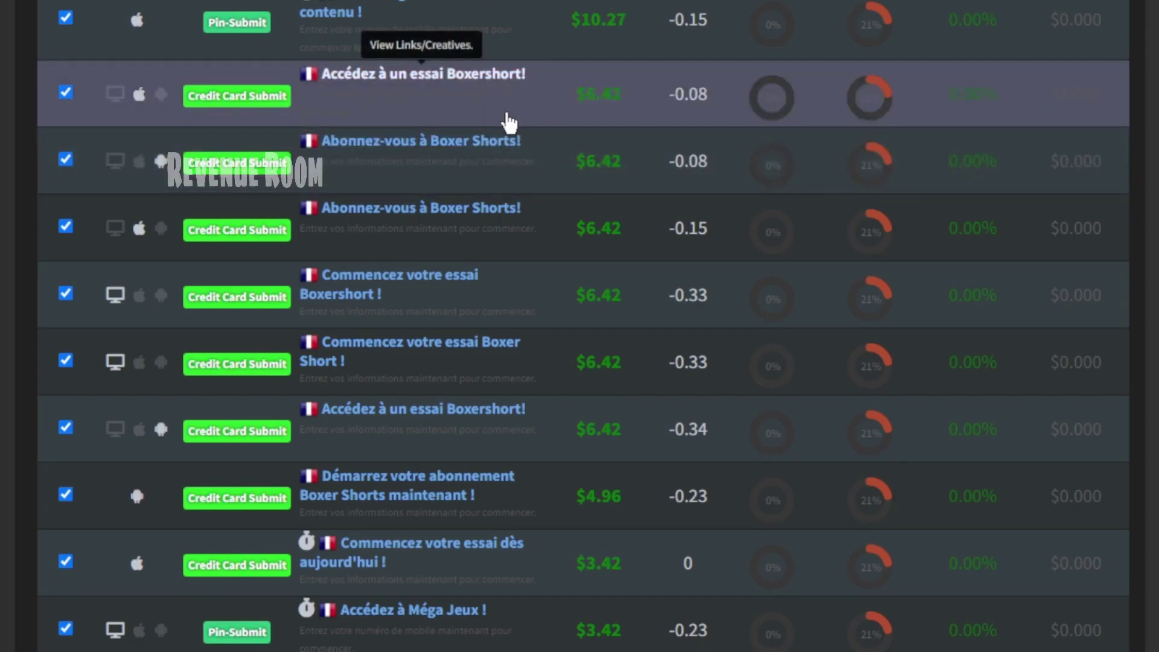
# Open the Boxershort trial offer's details and copy its title 'Accédez à un essai Boxershort!'
pyautogui.click(472, 81)
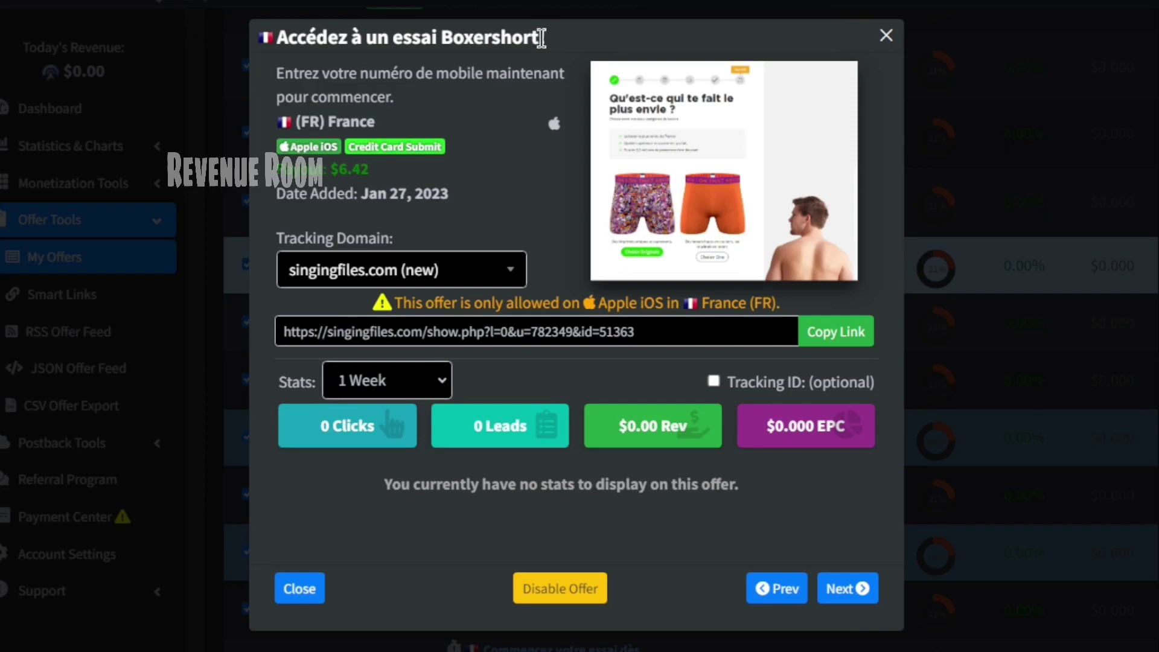
pyautogui.moveTo(541, 37); pyautogui.dragTo(280, 39)
pyautogui.rightClick(288, 44)
pyautogui.click(312, 56)
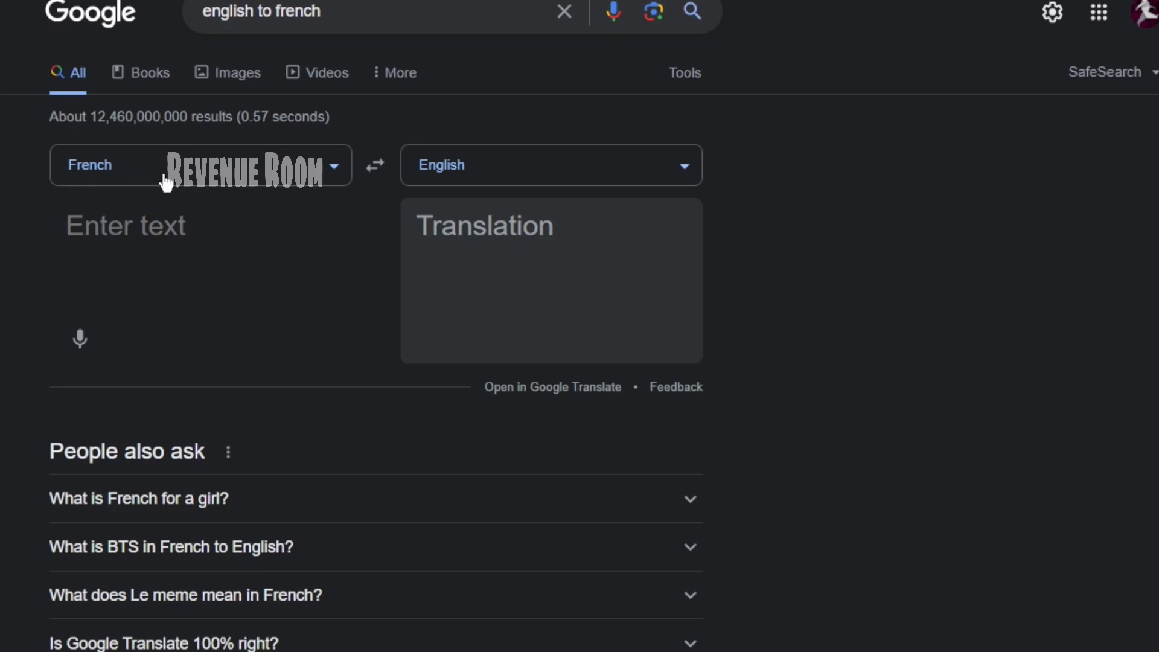
# Paste the French title, then copy its English translation 'Access a Boxershort trial!'
pyautogui.rightClick(115, 221)
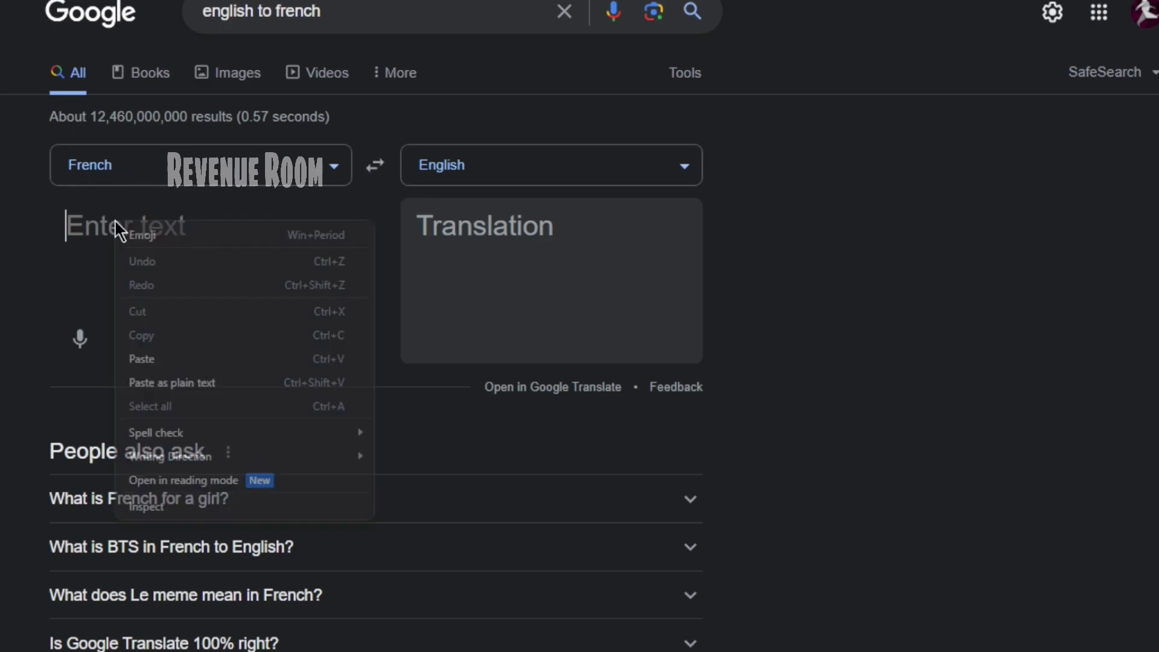
pyautogui.click(180, 358)
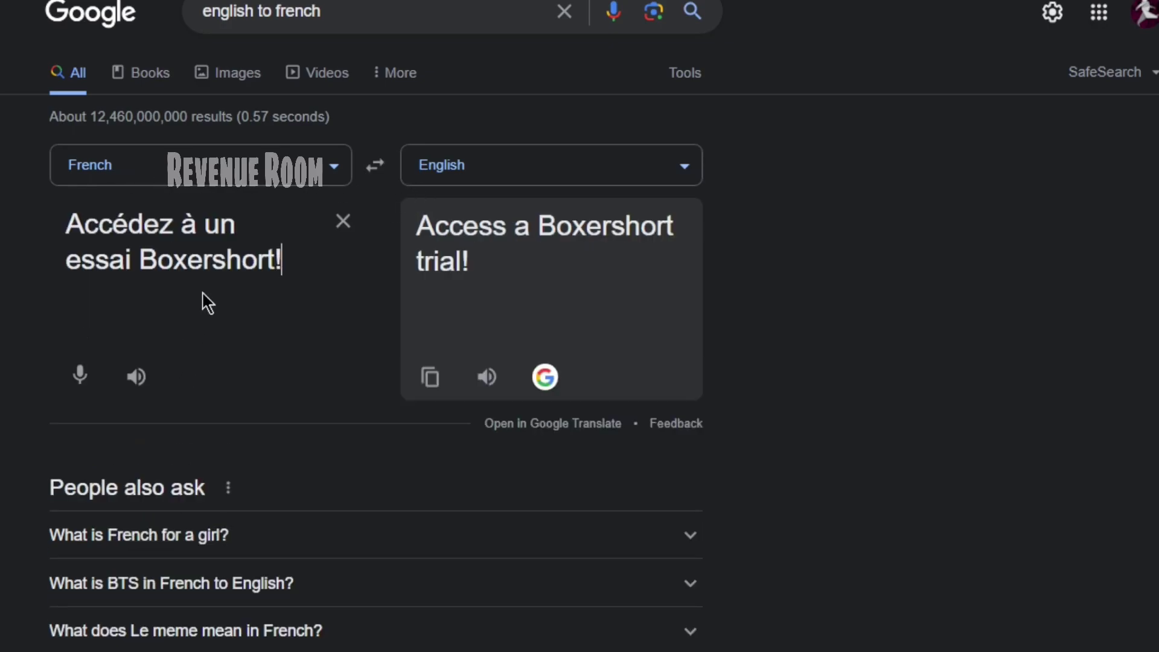
pyautogui.click(430, 379)
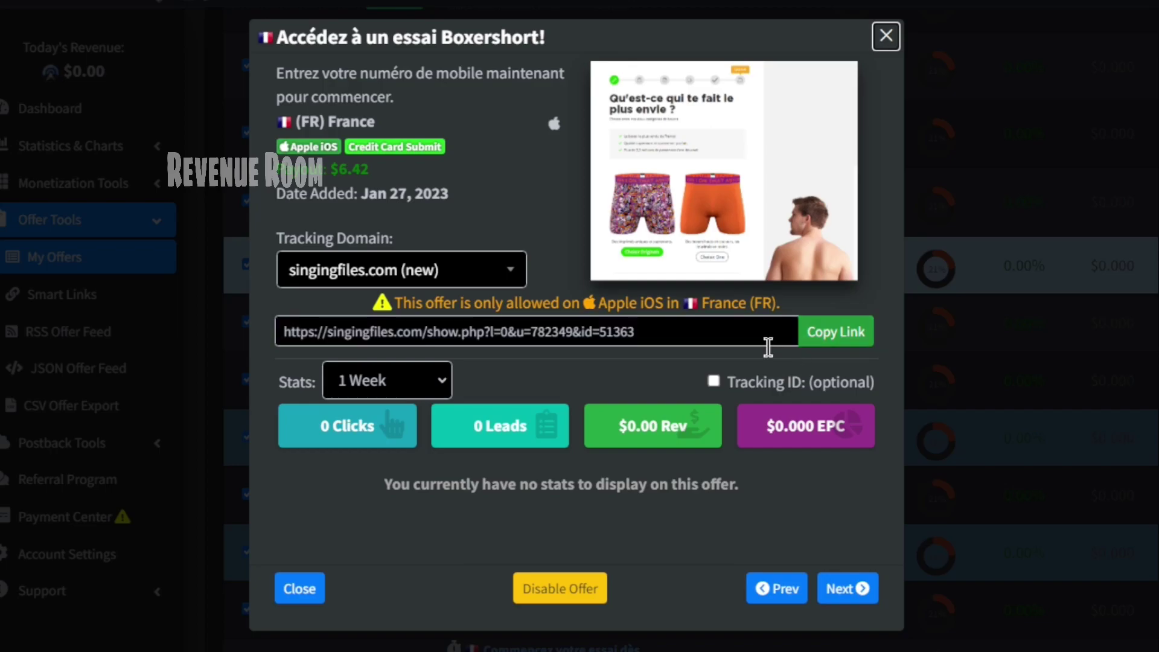
# Set the Boxershort offer's tracking domain to tundrafile.com and copy the updated link
pyautogui.click(808, 332)
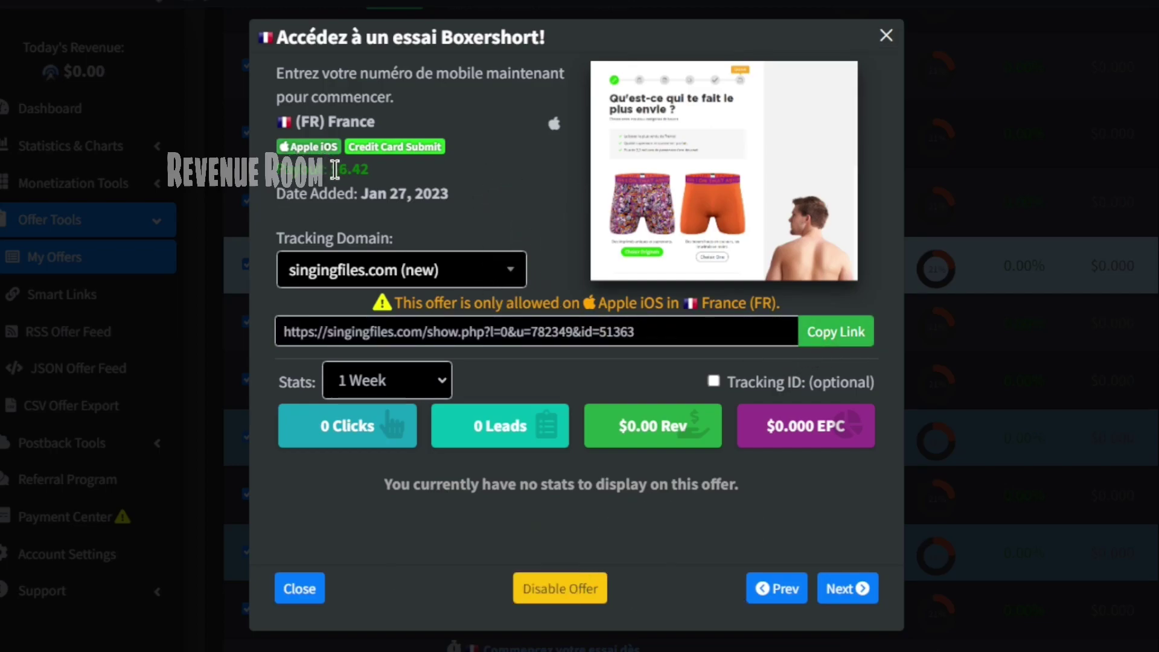
pyautogui.moveTo(330, 169); pyautogui.dragTo(410, 181)
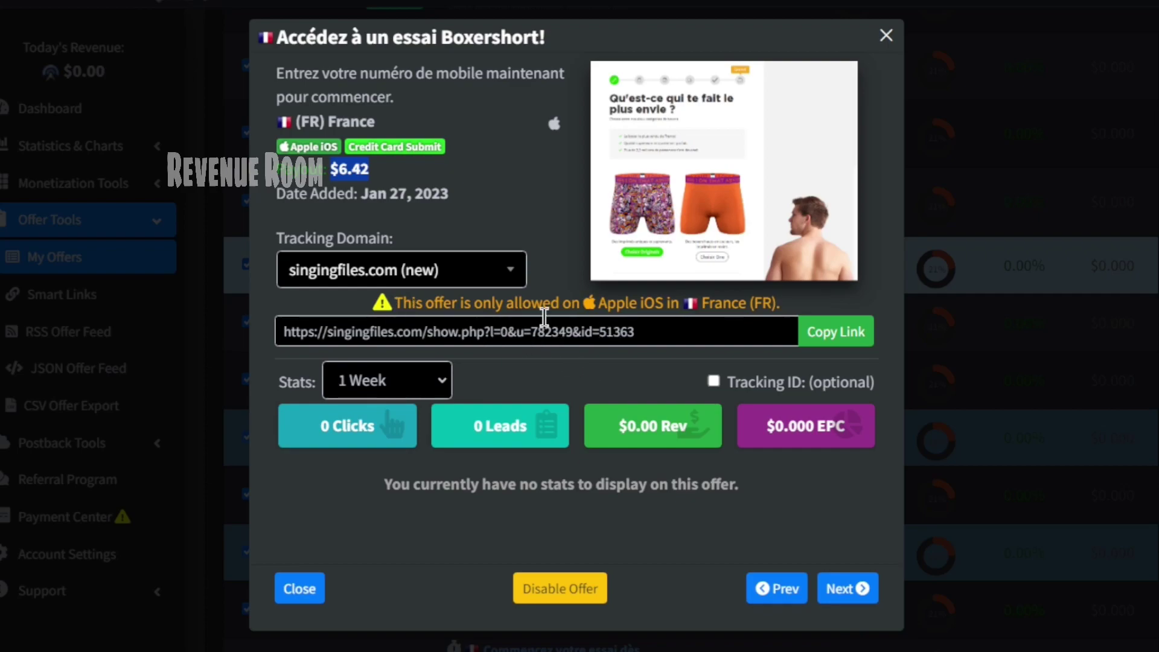
pyautogui.click(494, 281)
pyautogui.scroll(-5, 471, 417)
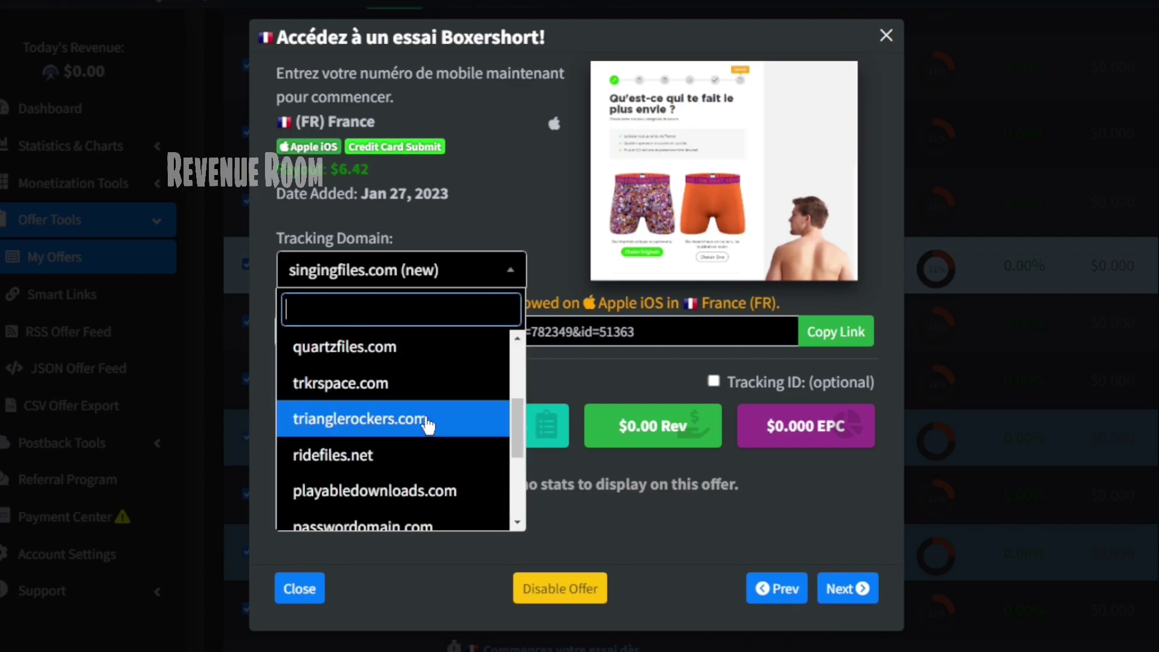
pyautogui.scroll(-3, 426, 426)
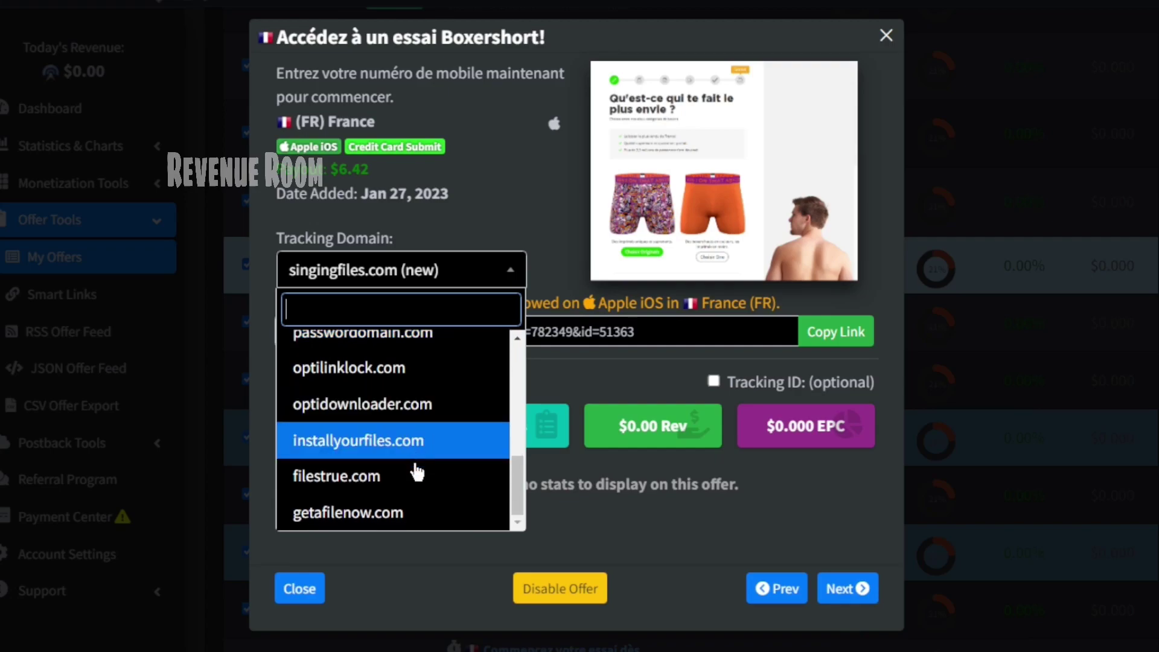
pyautogui.scroll(8, 414, 492)
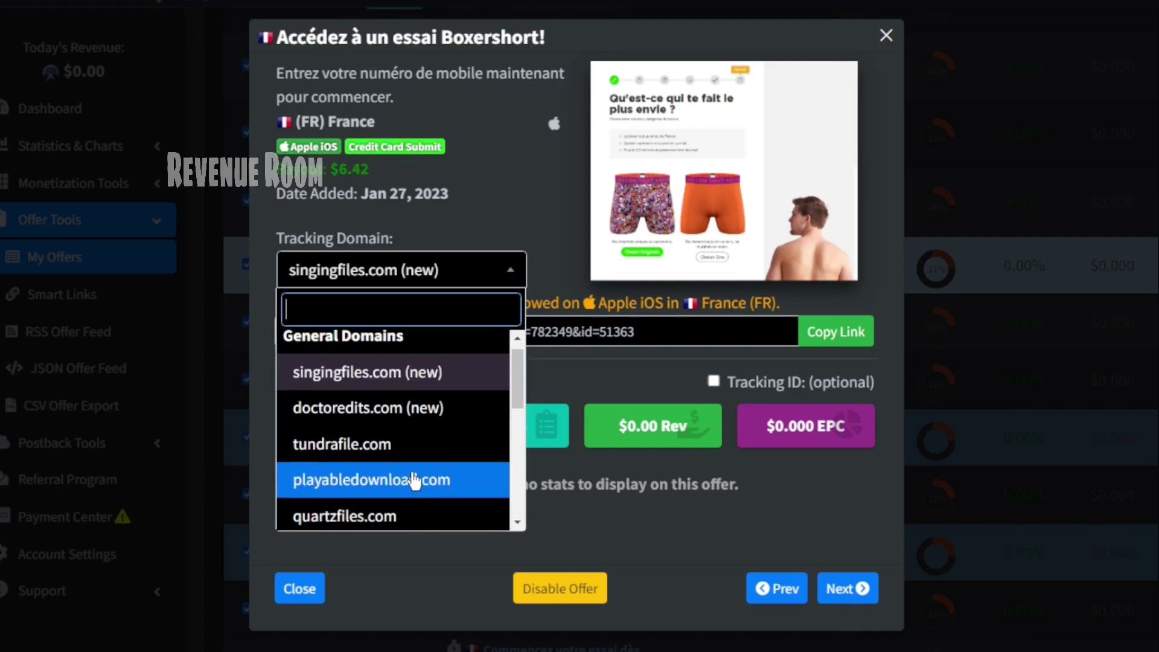
pyautogui.click(408, 448)
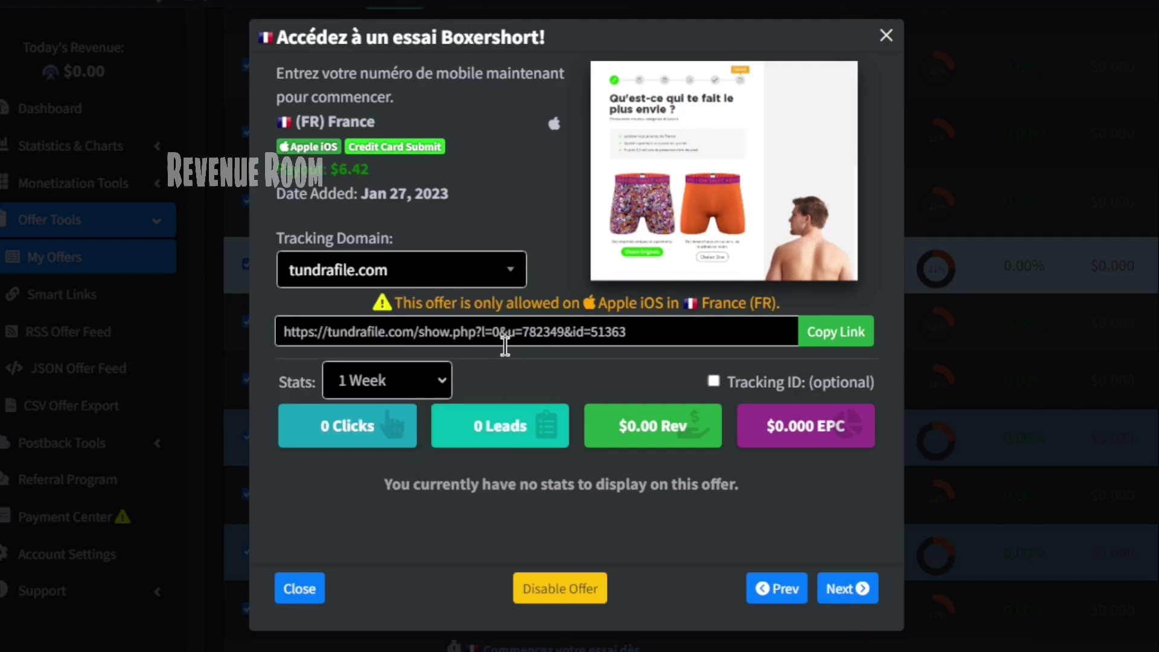
pyautogui.click(832, 345)
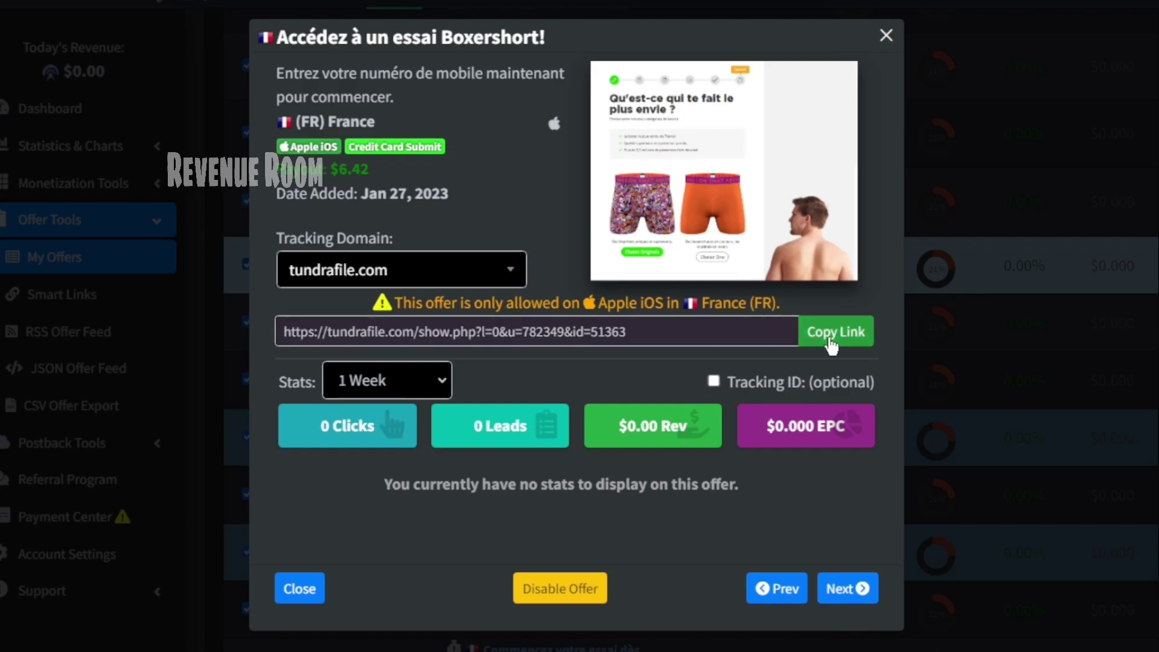
pyautogui.click(833, 338)
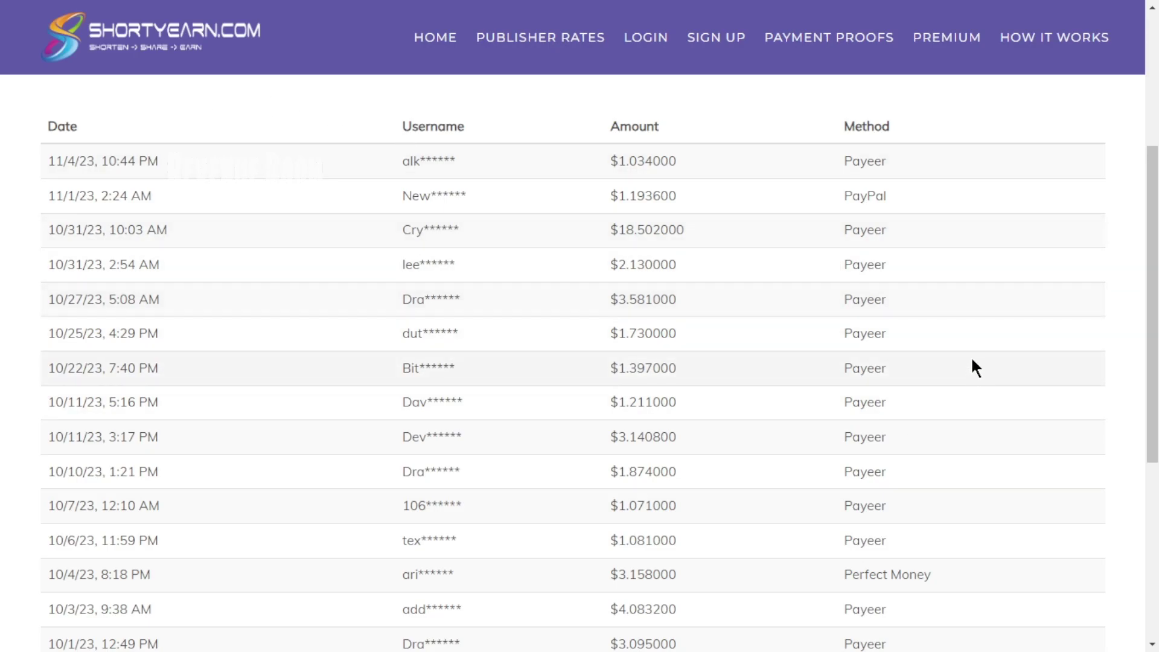
# Review the payment proofs and Greenland's 50.000000 per-1000-views publisher rate
pyautogui.scroll(-1, 970, 348)
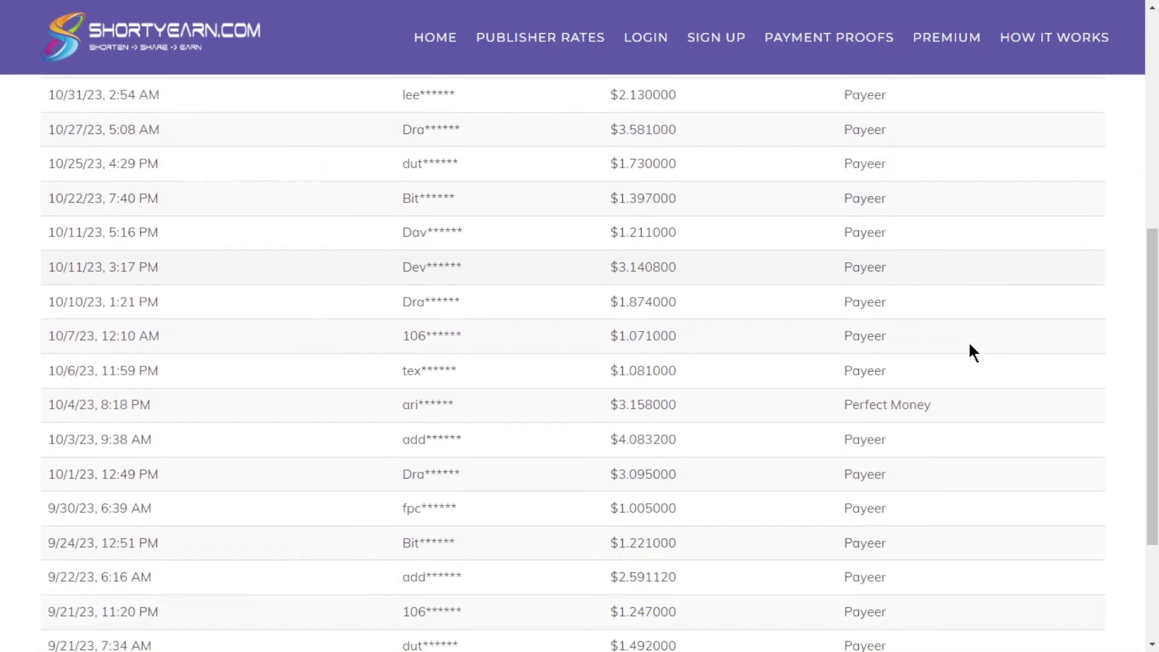
pyautogui.scroll(3, 969, 346)
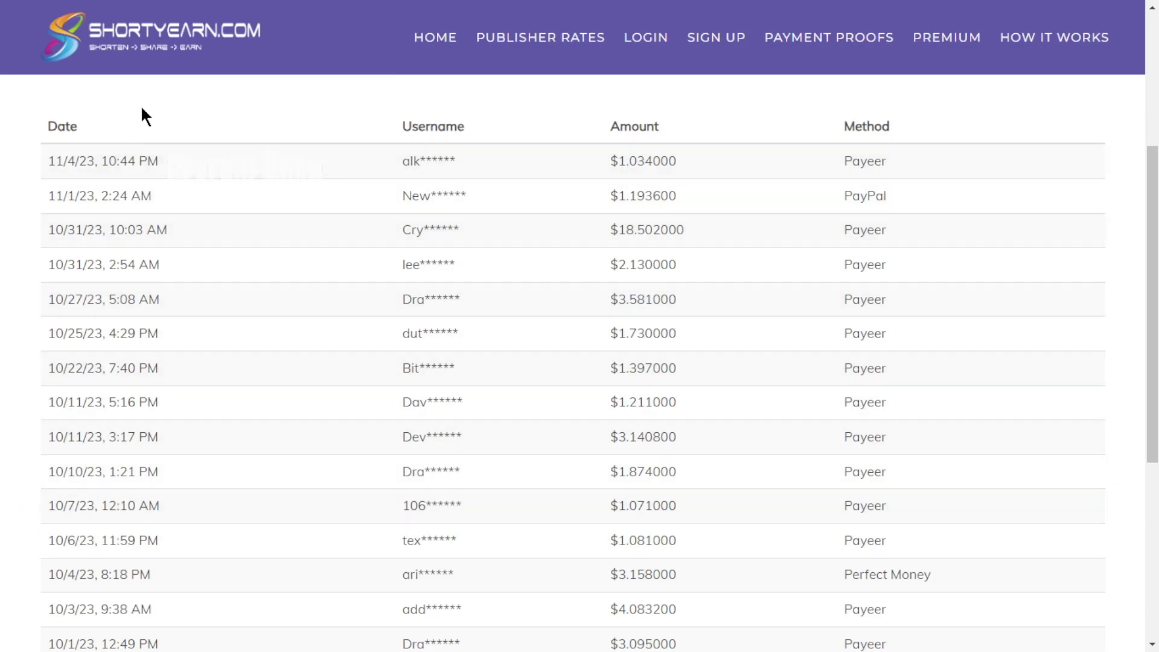
pyautogui.scroll(-2, 346, 201)
pyautogui.scroll(2, 528, 346)
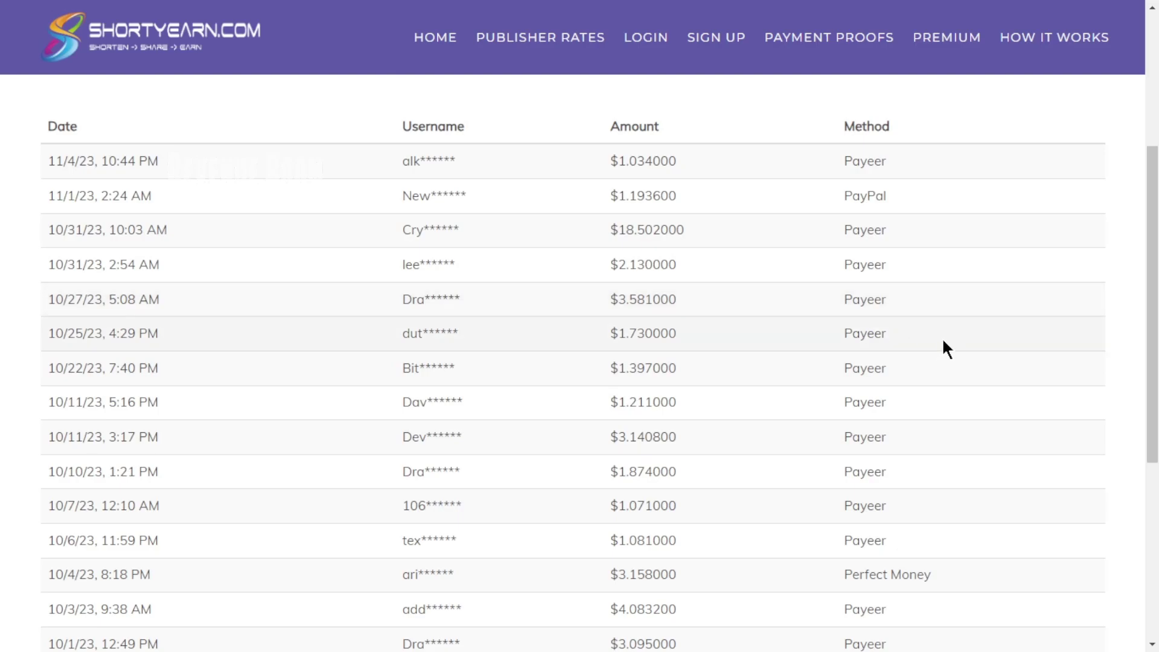
pyautogui.scroll(-3, 849, 394)
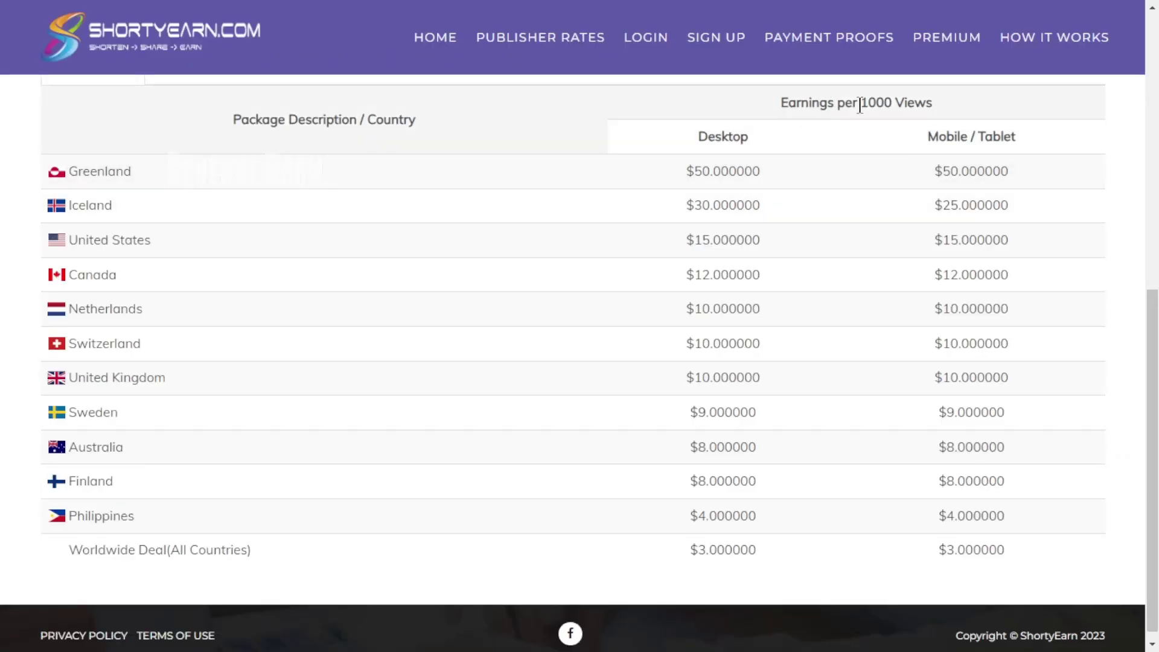
pyautogui.moveTo(861, 106); pyautogui.dragTo(964, 111)
pyautogui.click(988, 99)
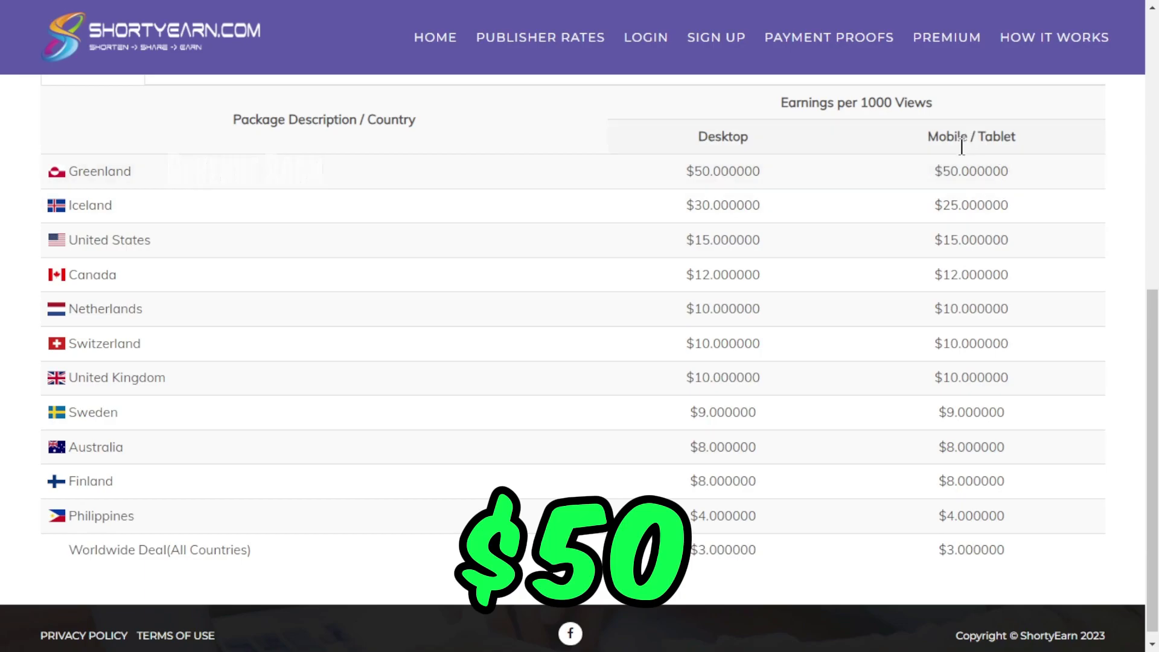
pyautogui.moveTo(941, 171); pyautogui.dragTo(1030, 172)
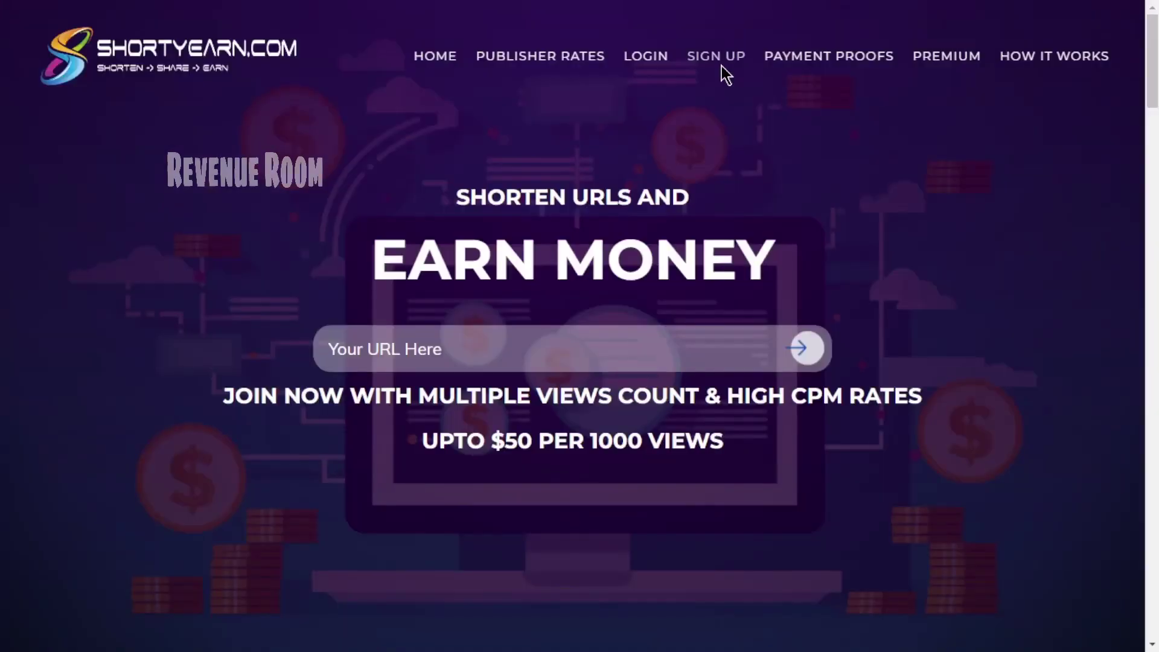
# Bring up ShortyEarn's new short-link form and copy the Boxershort tracking link from CPAGrip
pyautogui.click(512, 108)
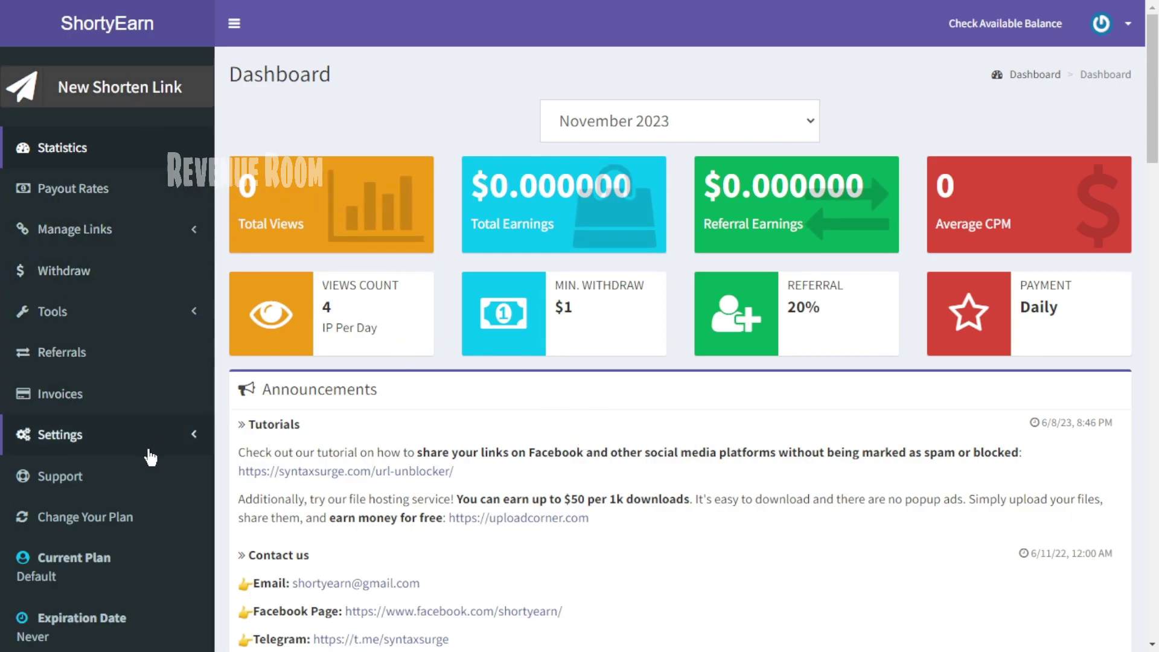
pyautogui.click(139, 101)
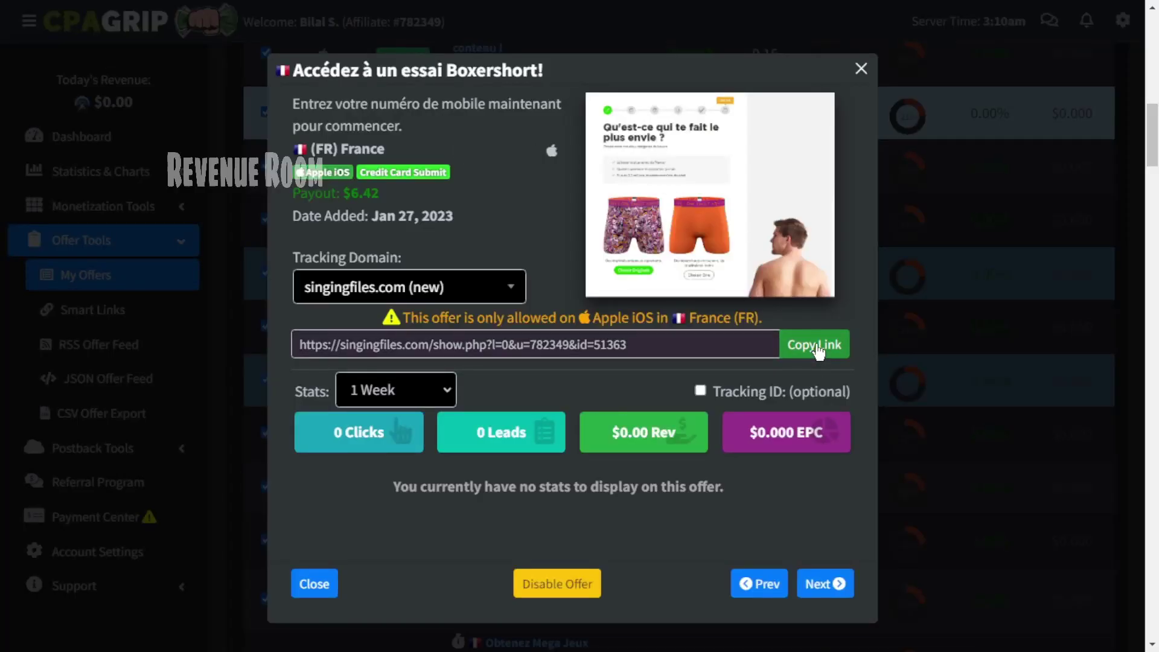
pyautogui.click(818, 349)
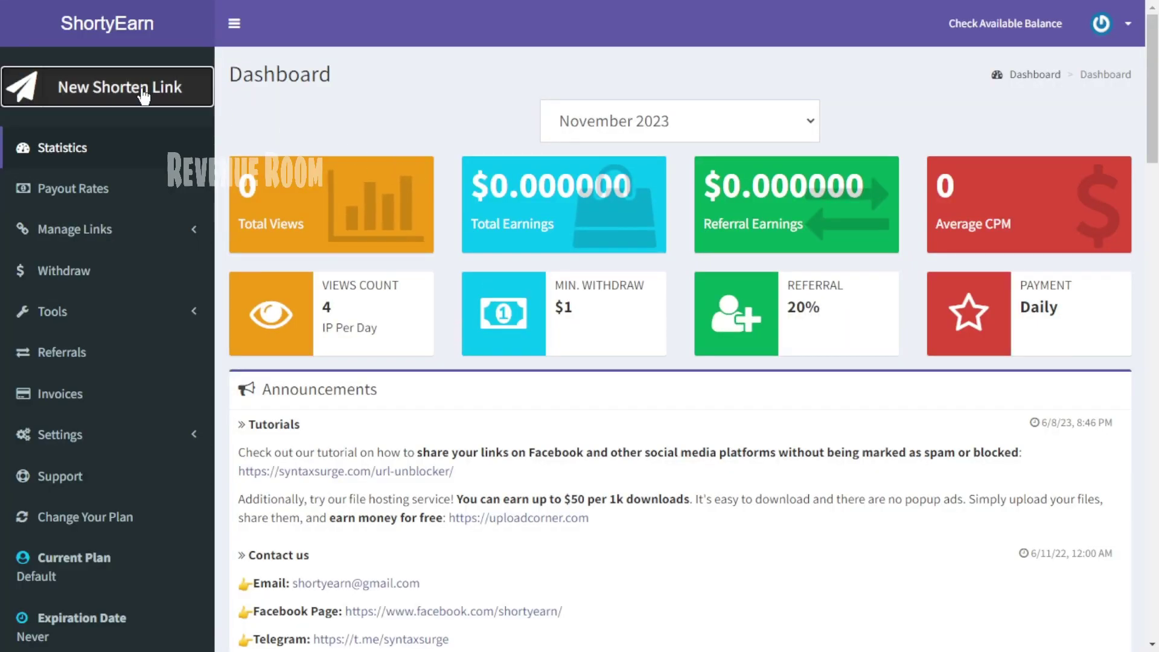
pyautogui.click(112, 85)
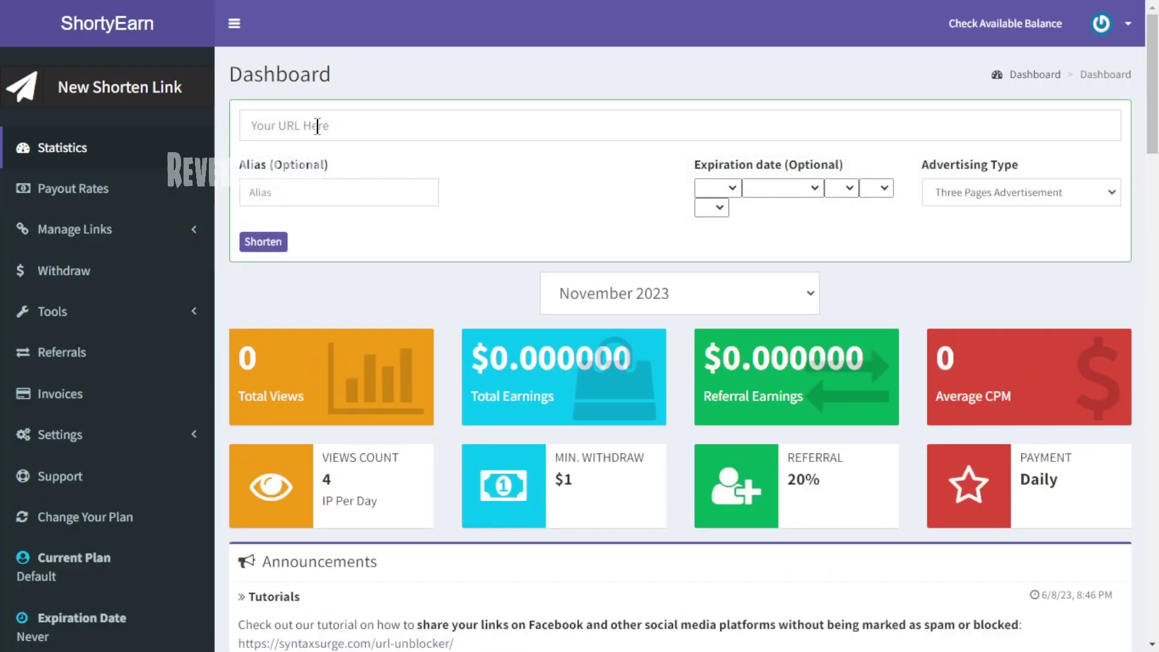
pyautogui.rightClick(318, 125)
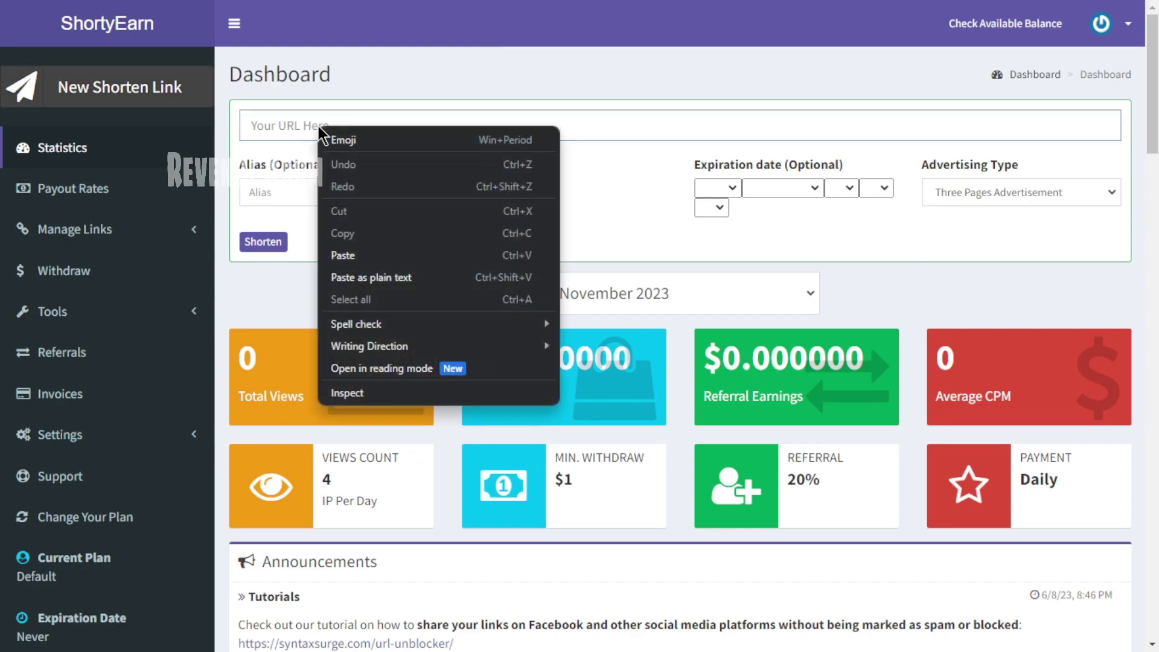
pyautogui.click(277, 137)
pyautogui.rightClick(283, 126)
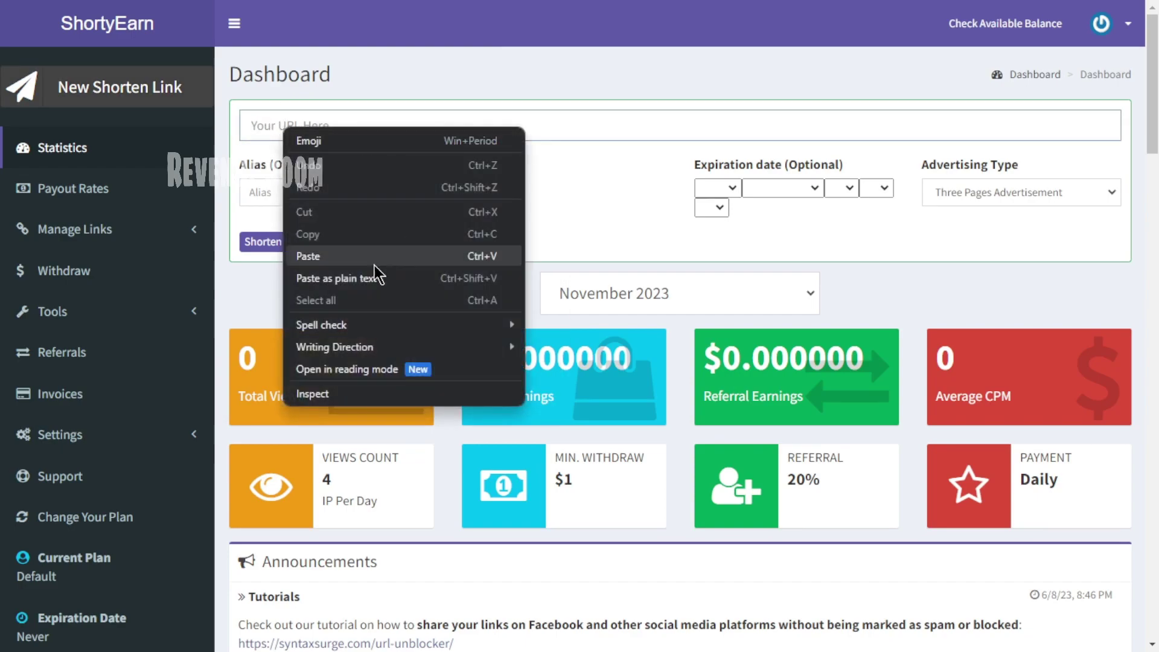
pyautogui.click(335, 256)
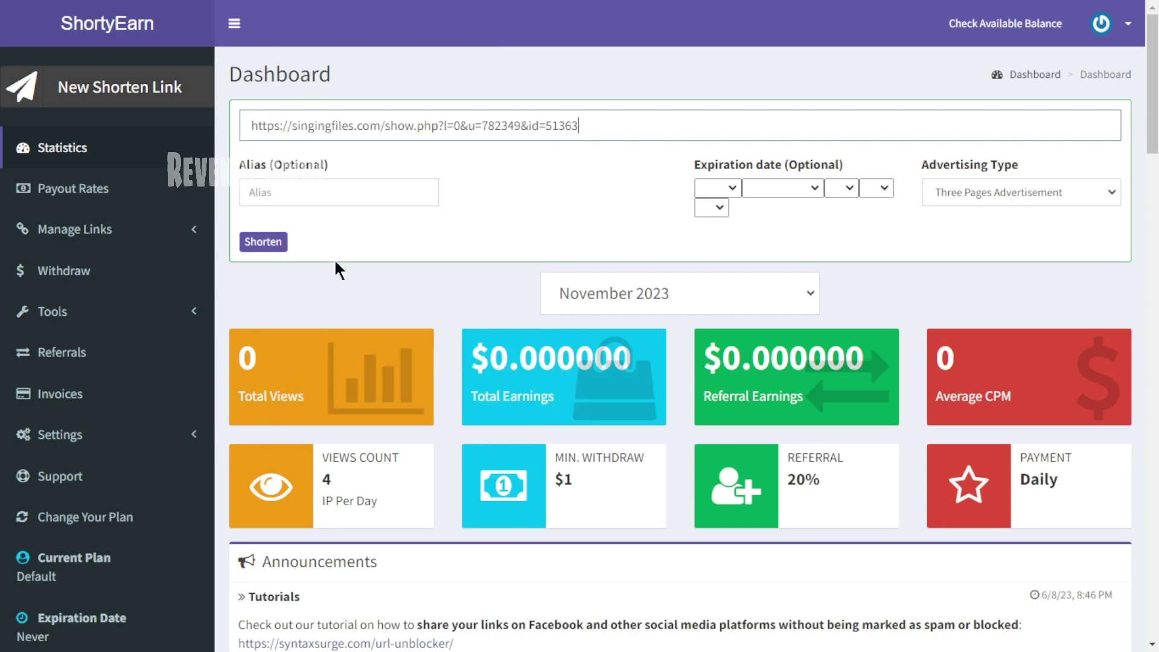
pyautogui.click(267, 244)
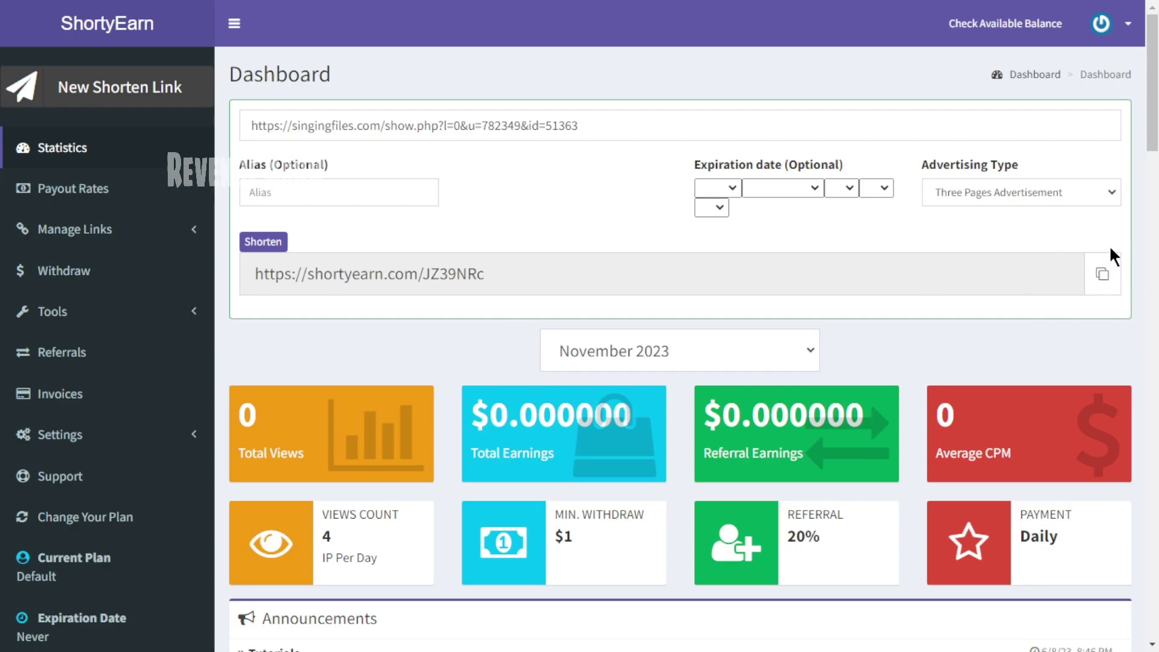
pyautogui.click(1110, 273)
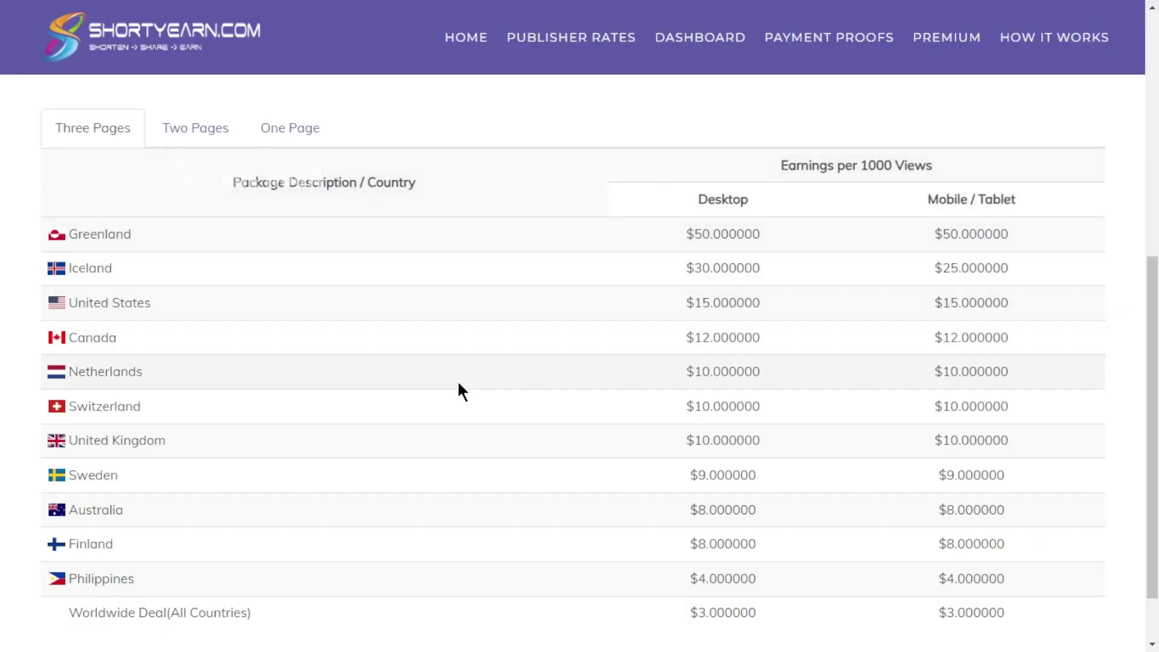
# Highlight the $50 Greenland and Iceland rates, then the offer's $6.42 payout for comparison
pyautogui.moveTo(686, 234); pyautogui.dragTo(775, 378)
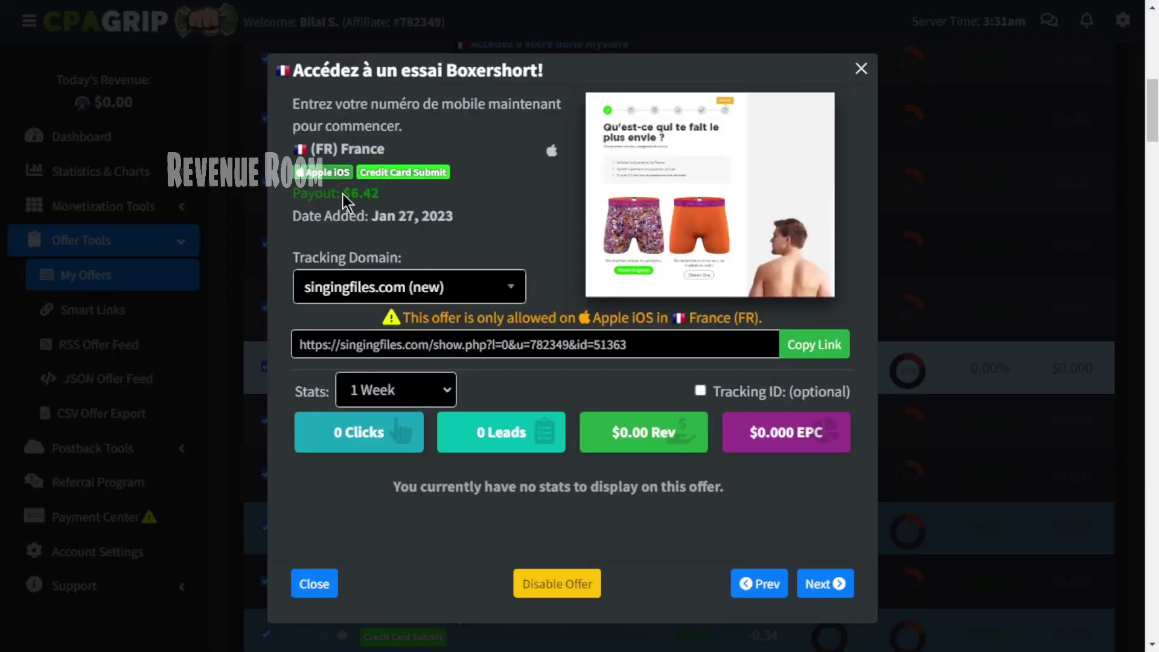
pyautogui.moveTo(343, 194); pyautogui.dragTo(373, 198)
pyautogui.click(405, 205)
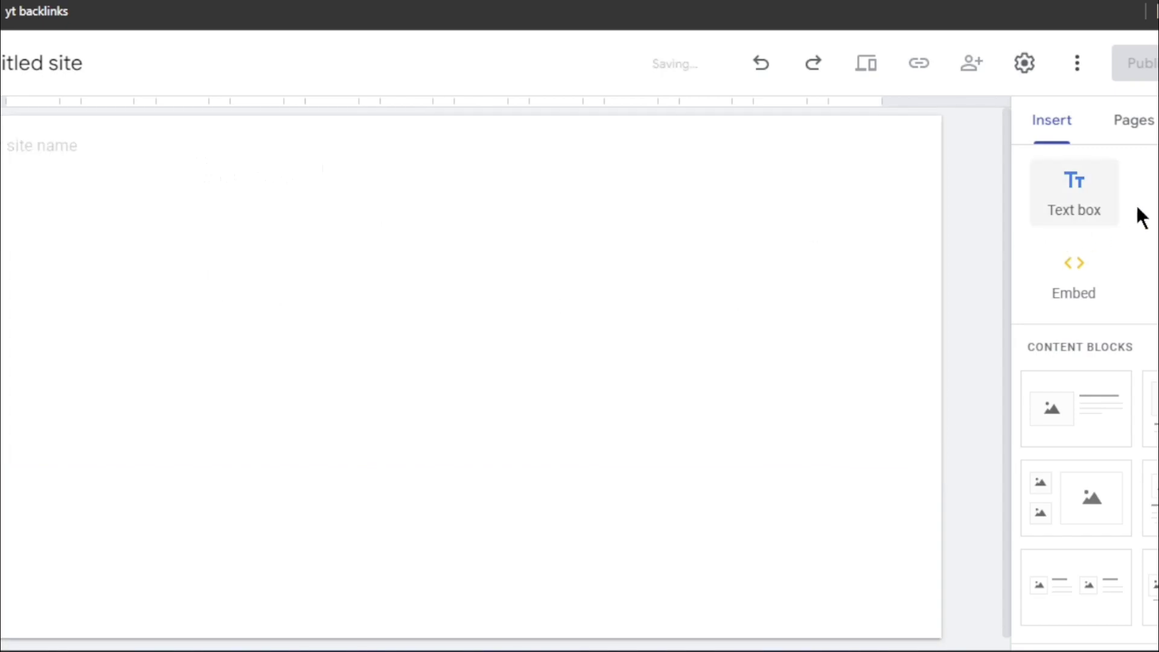
# Insert an empty text box onto the new site's page
pyautogui.click(1072, 209)
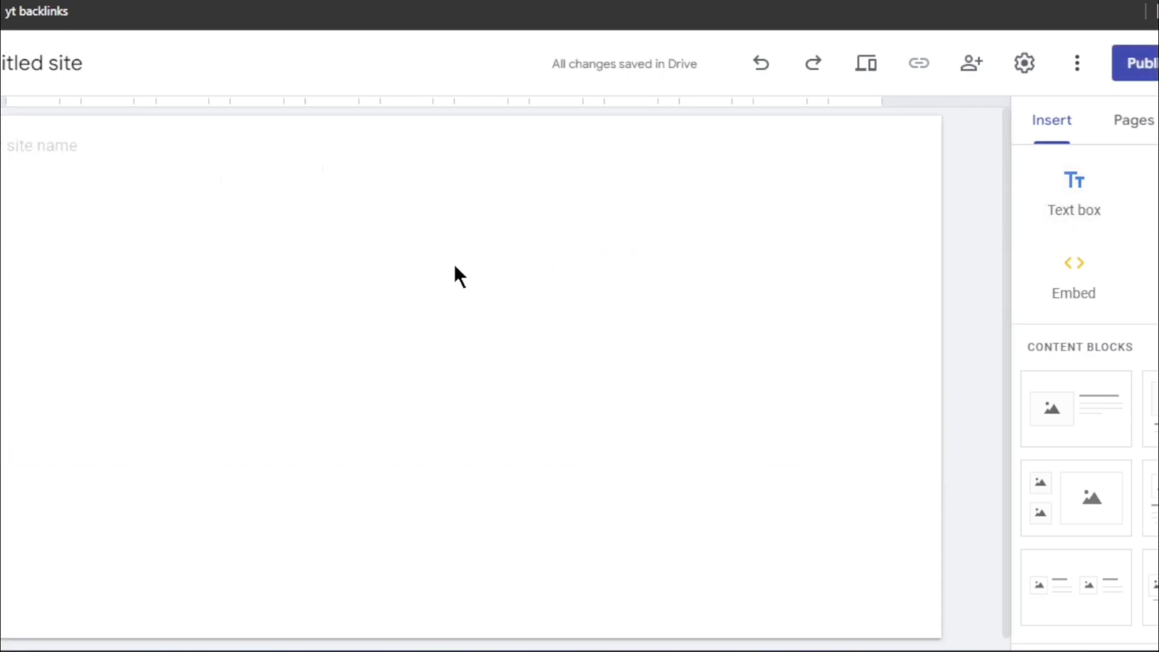
pyautogui.click(1100, 207)
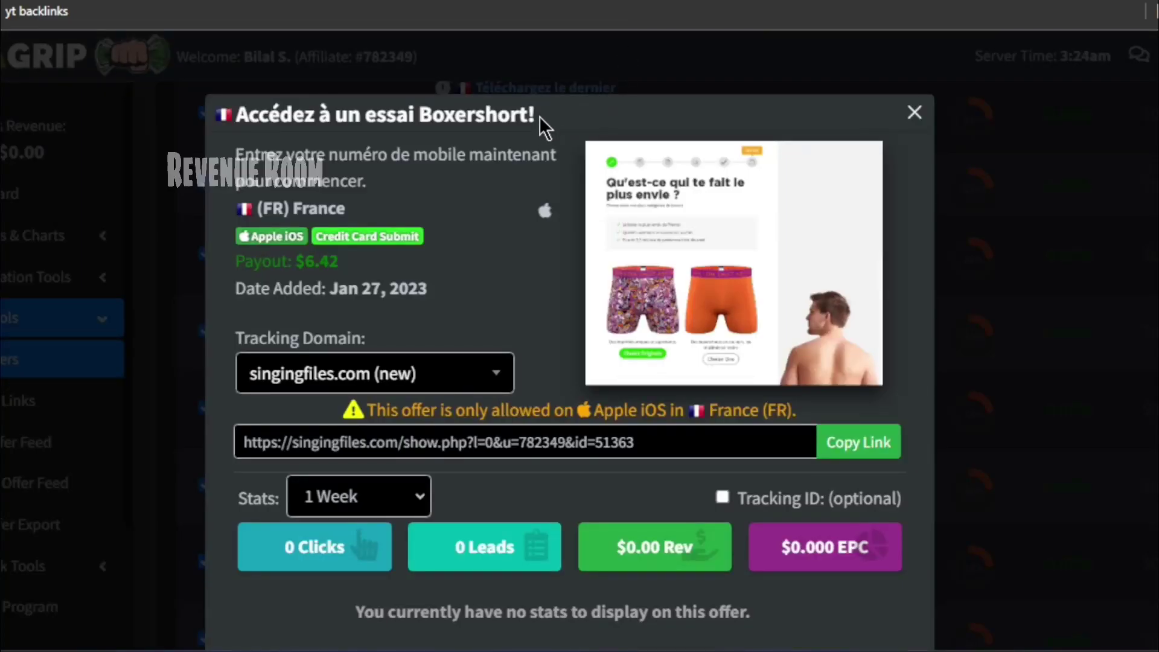
# Copy the French Boxershort offer title from CPAGrip and paste it into the text box
pyautogui.moveTo(541, 119); pyautogui.dragTo(233, 114)
pyautogui.rightClick(267, 115)
pyautogui.click(296, 127)
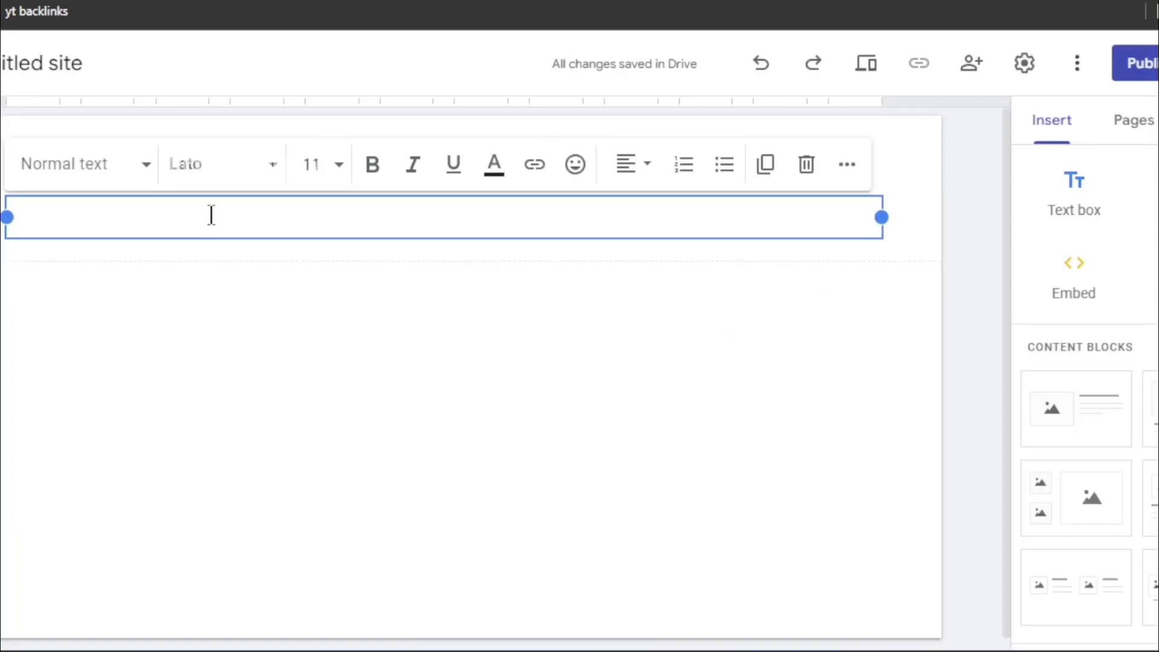
pyautogui.rightClick(211, 215)
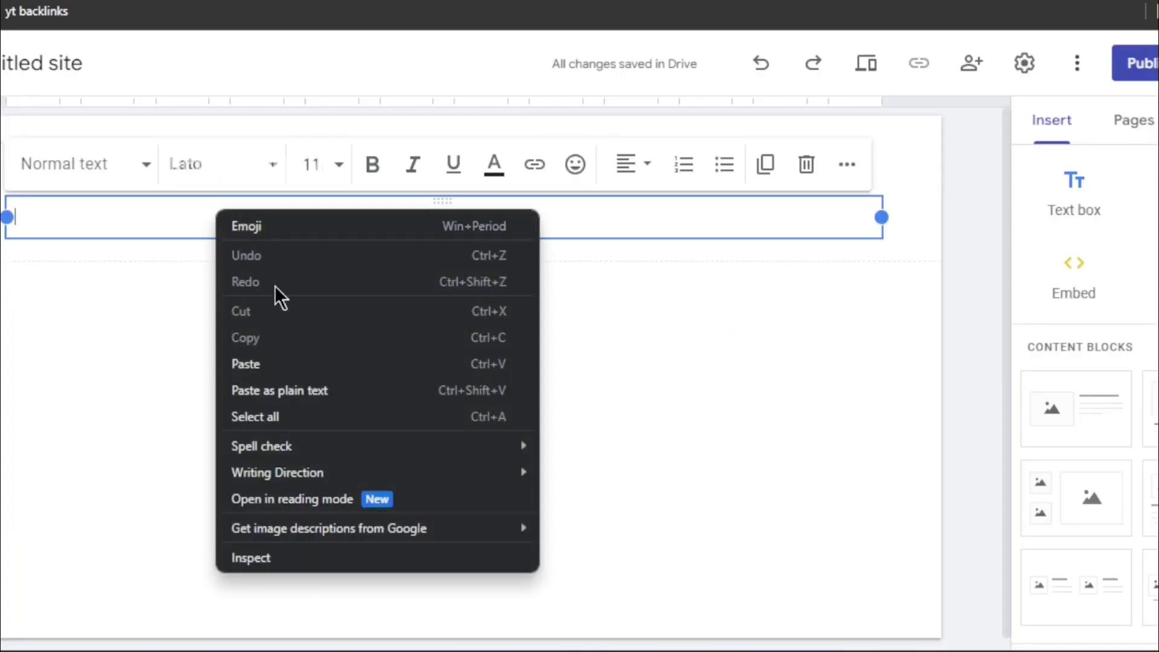
pyautogui.click(273, 368)
# Make the whole headline red and bold
pyautogui.click(494, 164)
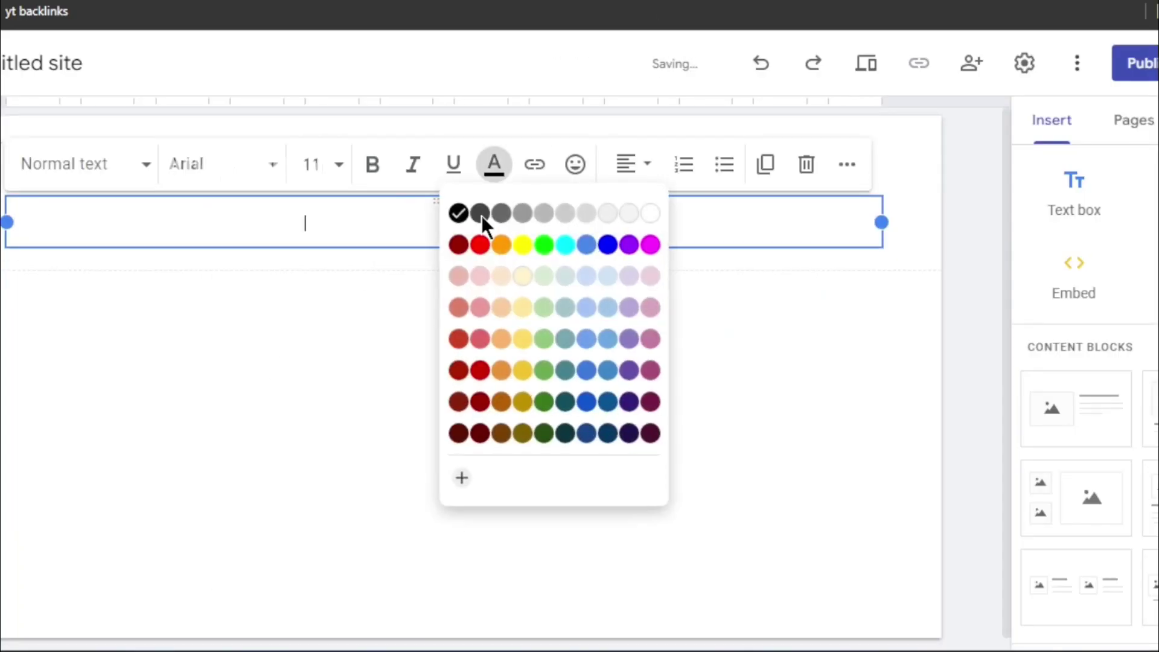
pyautogui.click(478, 243)
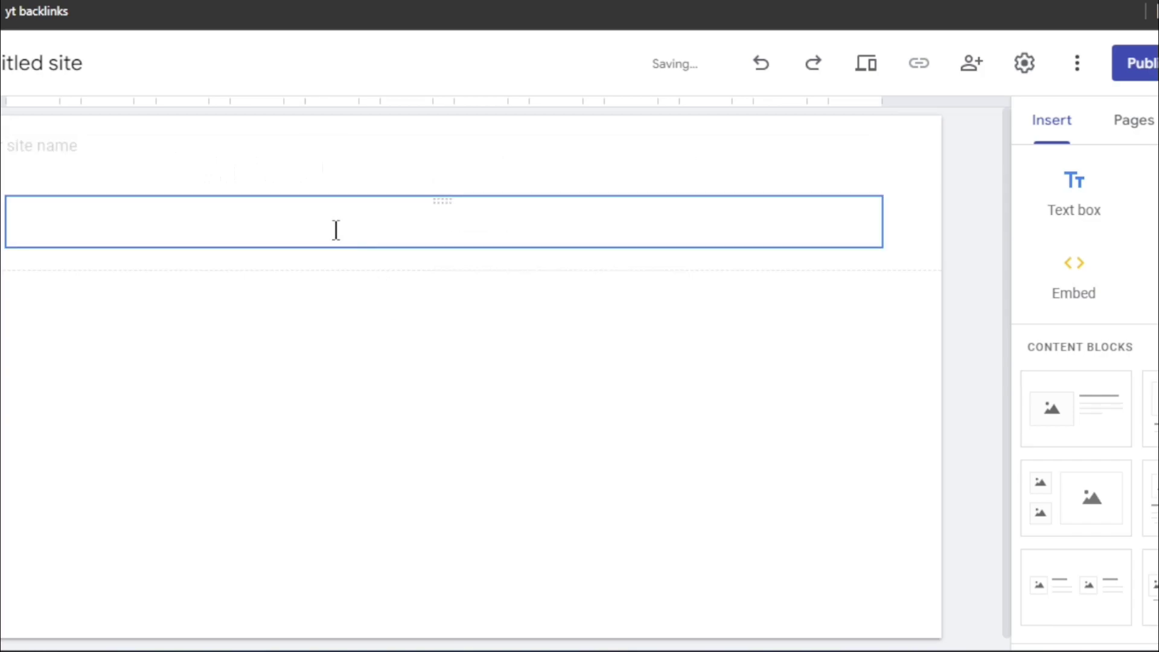
pyautogui.moveTo(336, 227); pyautogui.dragTo(27, 227)
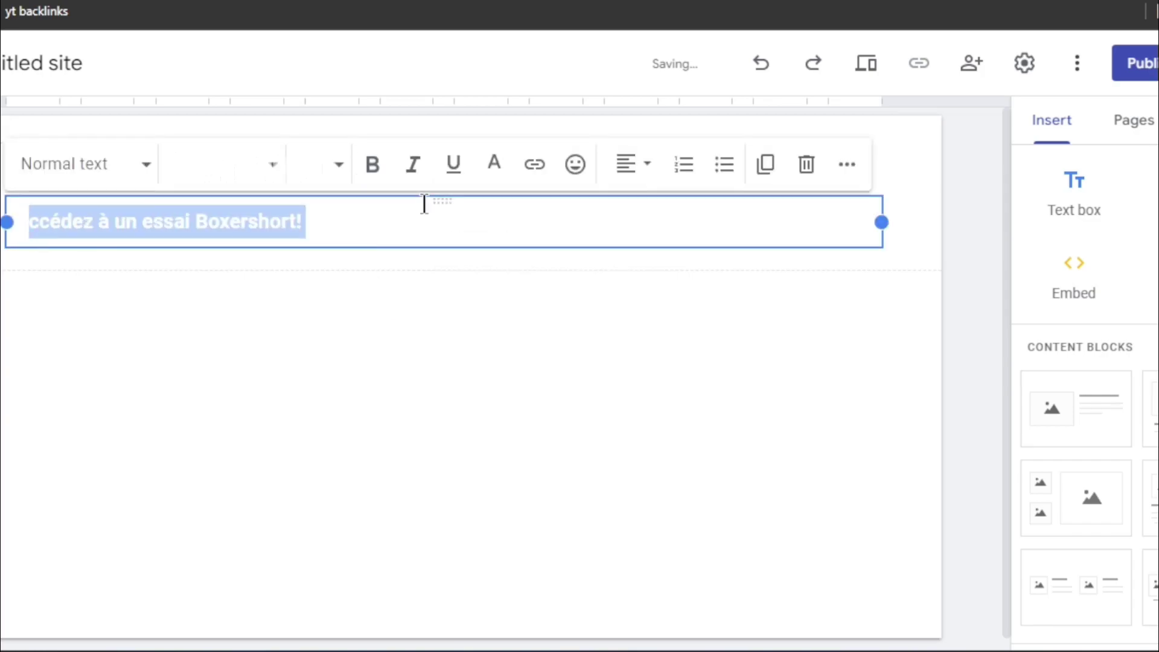
pyautogui.click(494, 164)
pyautogui.click(479, 243)
pyautogui.click(372, 168)
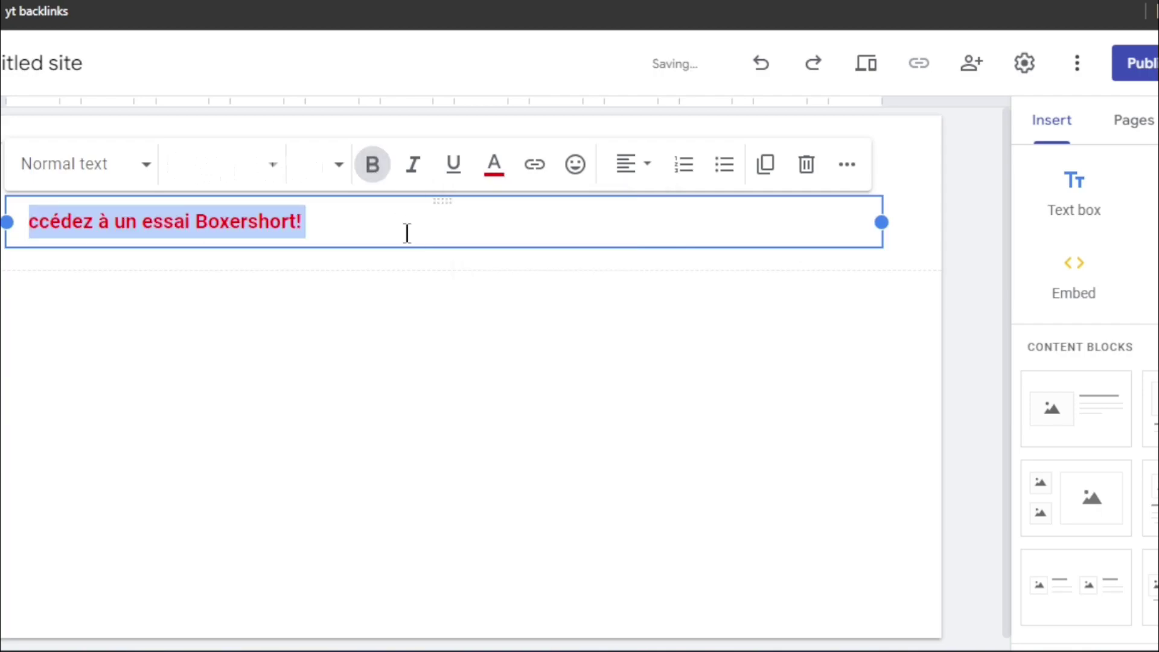
# Open the Boxershort offer preview image in a new tab and copy it
pyautogui.click(607, 359)
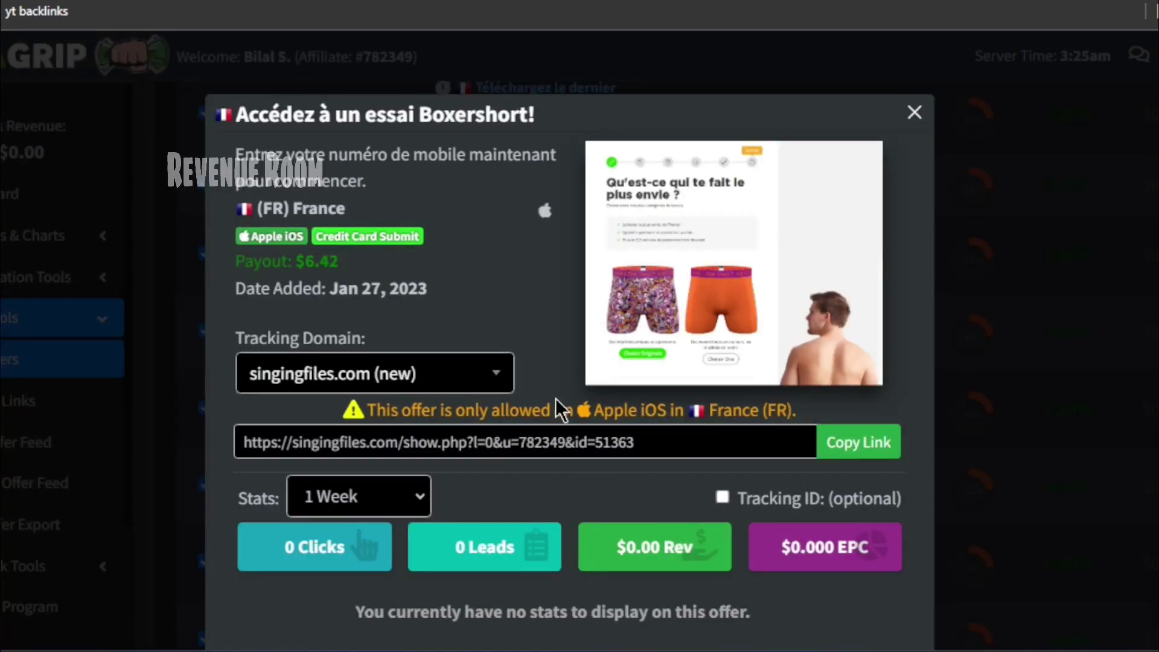
pyautogui.rightClick(716, 233)
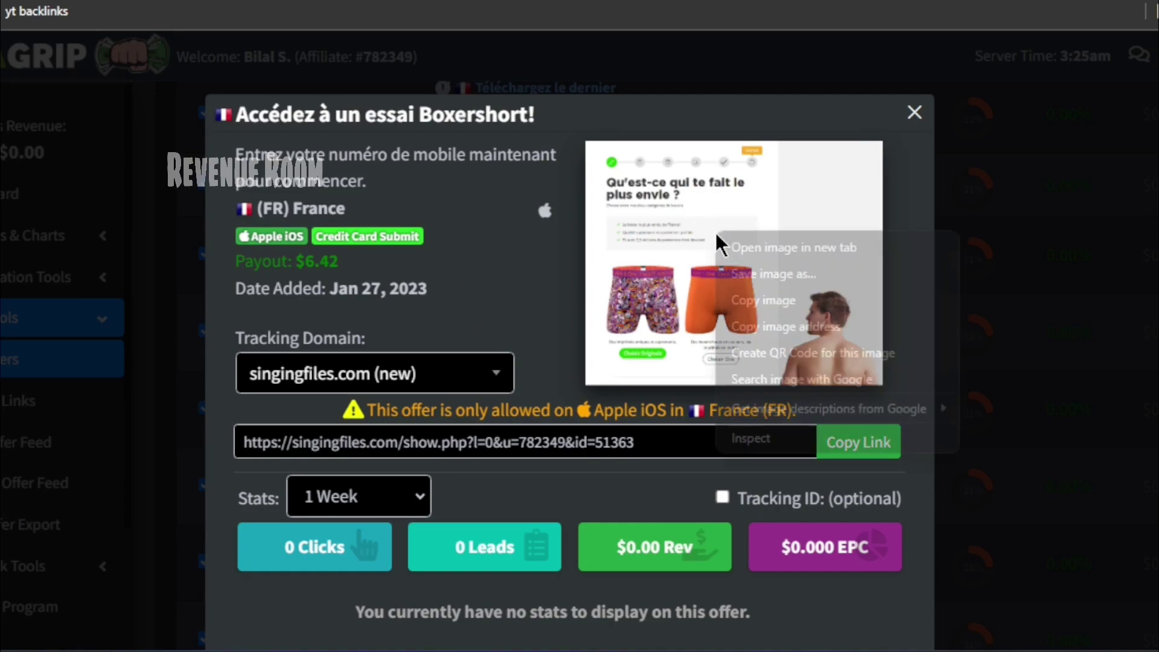
pyautogui.click(799, 249)
pyautogui.hotkey('ctrl', 'Tab')
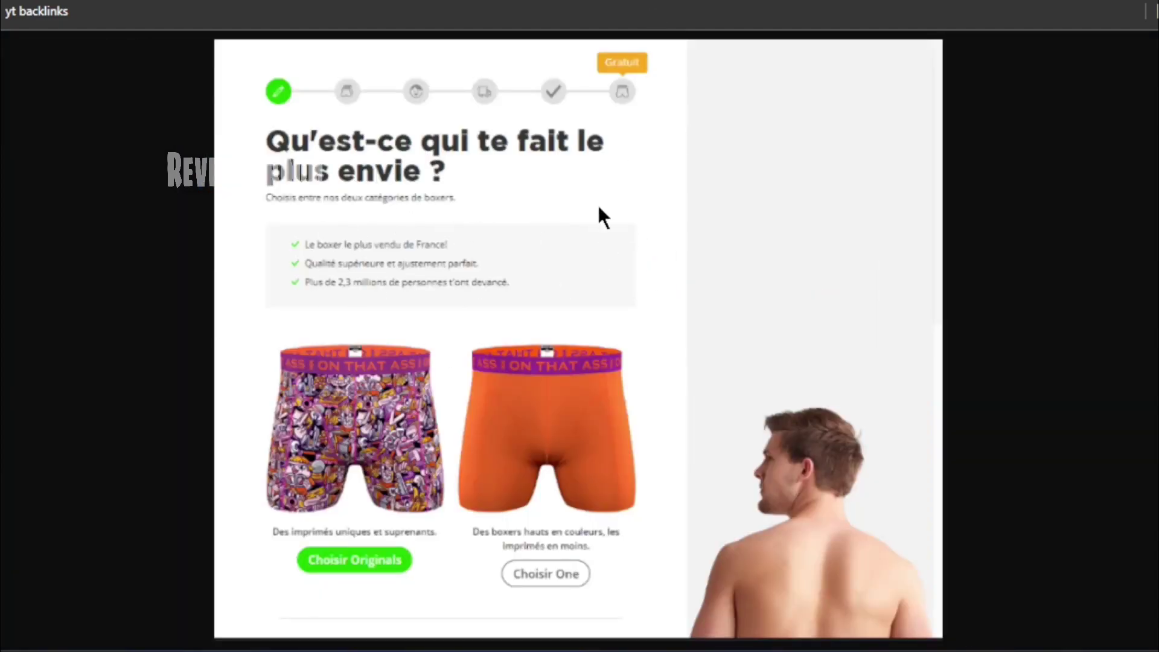
pyautogui.rightClick(487, 202)
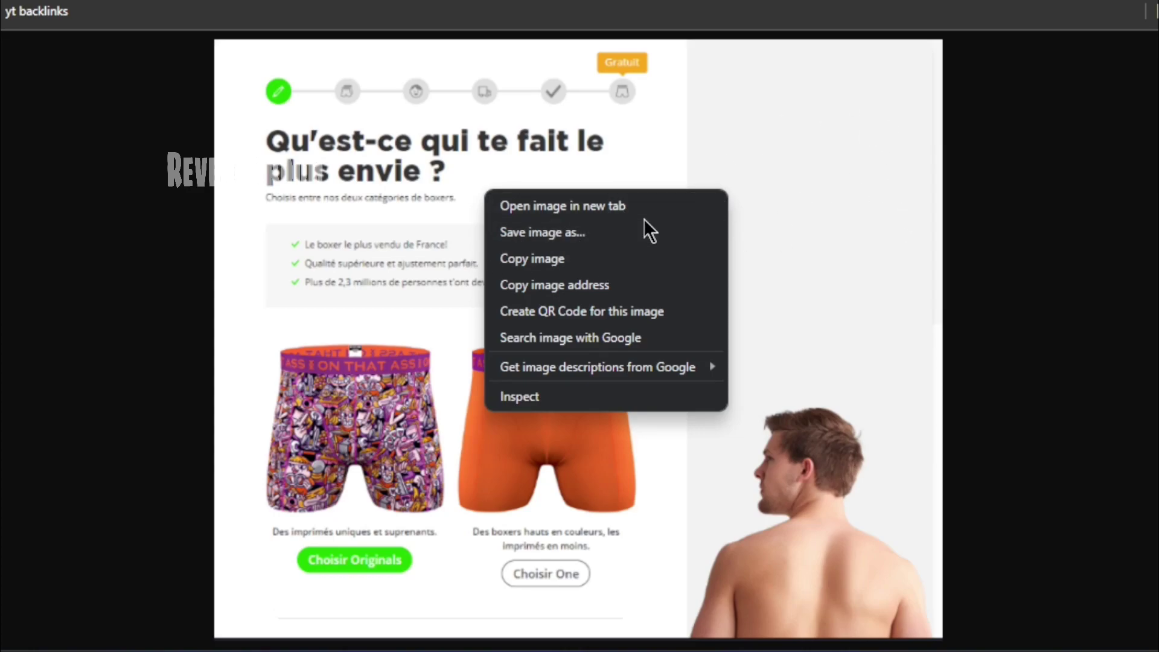
pyautogui.click(793, 231)
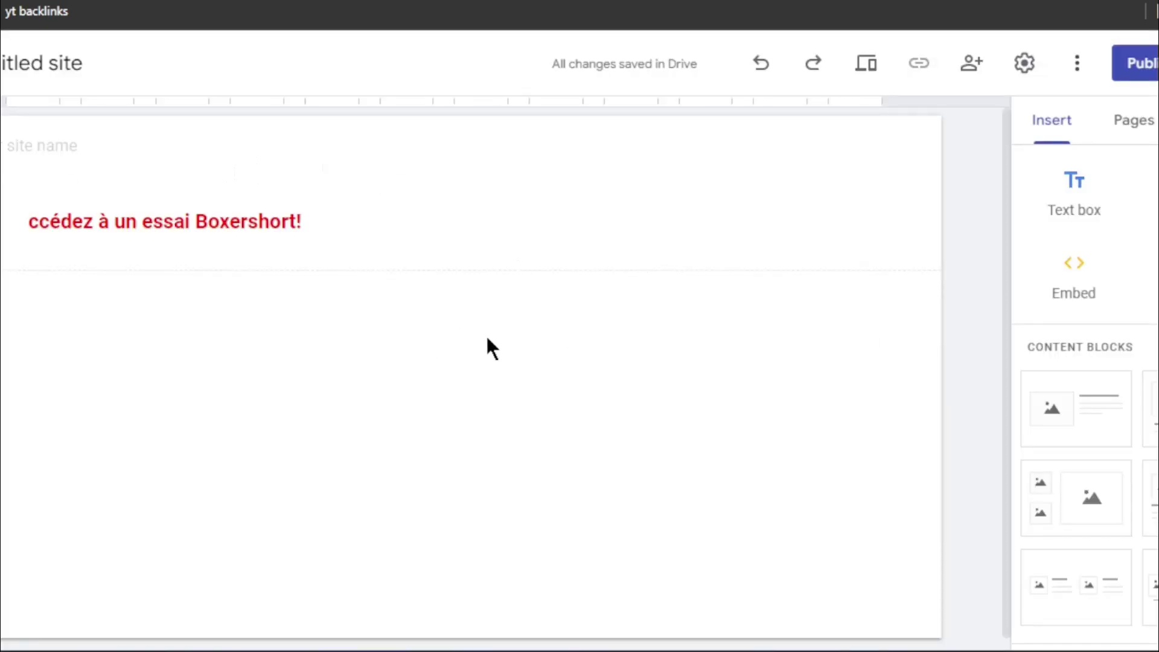
# Paste the offer image beneath the red headline and check its image options
pyautogui.hotkey('ctrl', 'v')
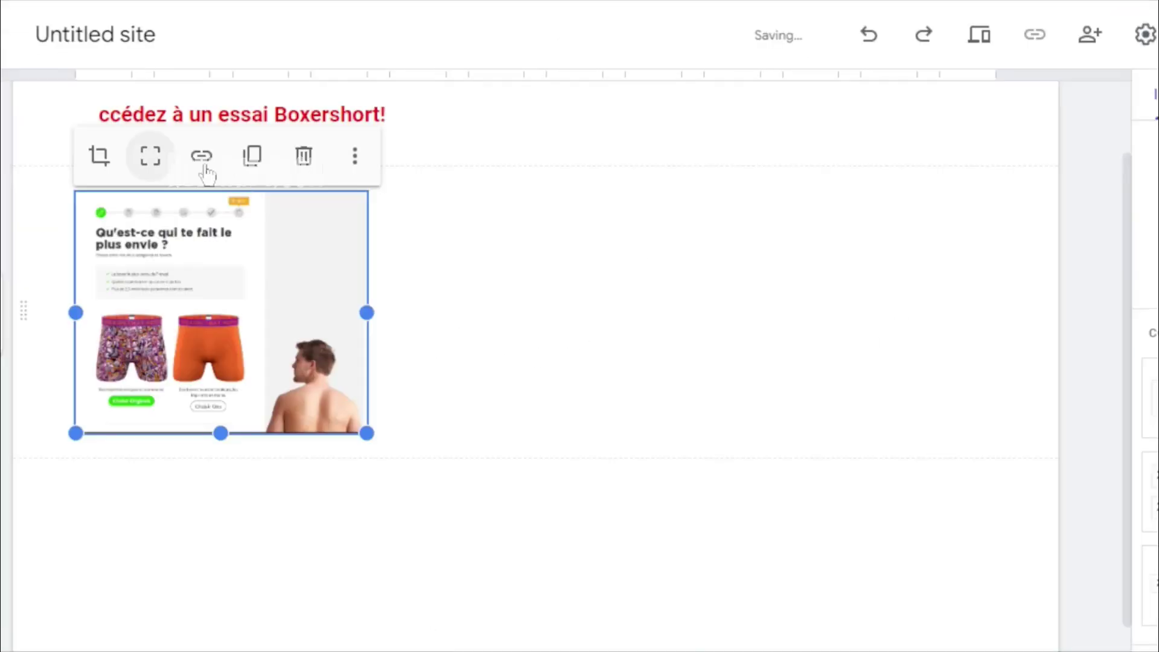
pyautogui.click(680, 323)
pyautogui.click(214, 238)
pyautogui.click(361, 154)
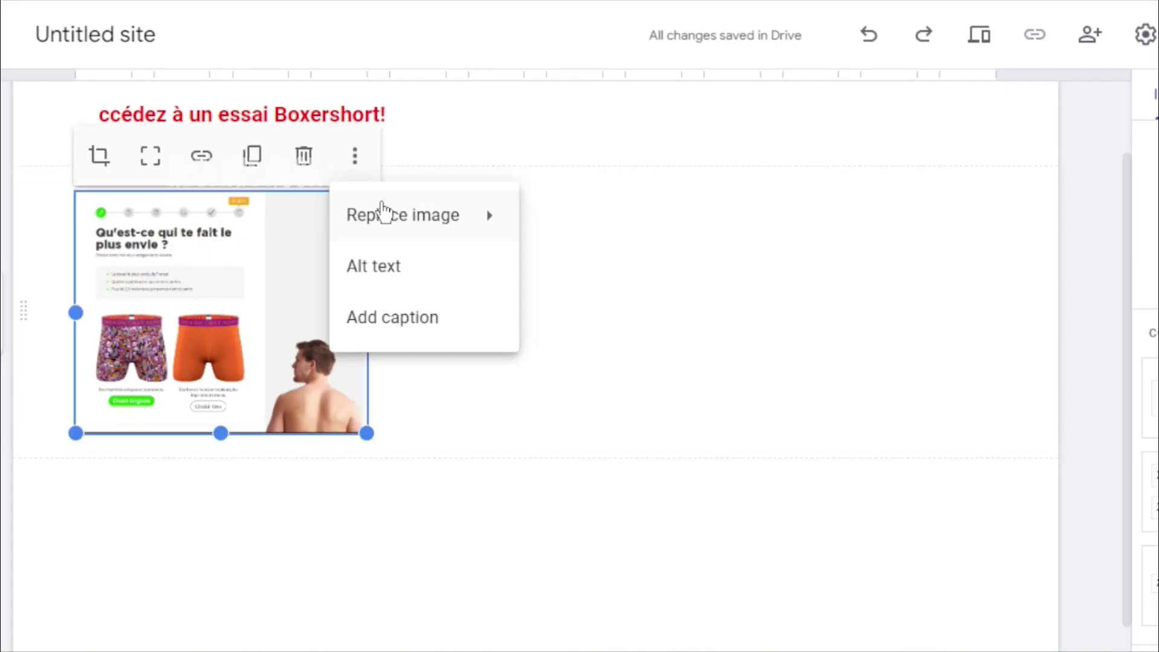
pyautogui.click(718, 199)
pyautogui.click(261, 269)
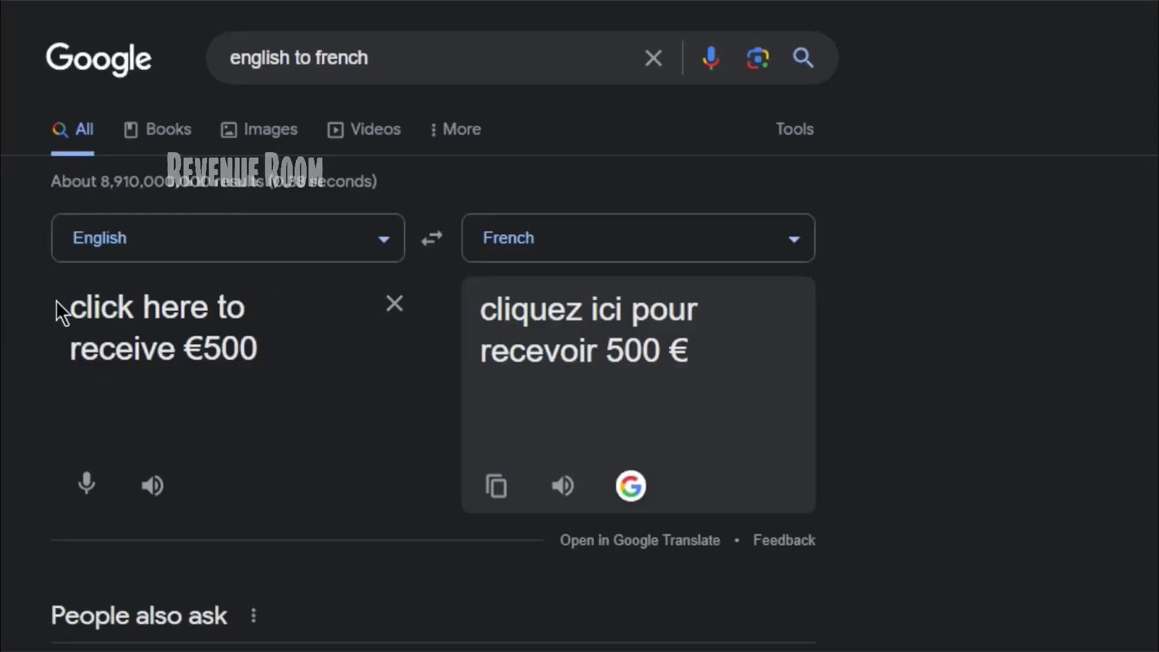
# Copy the French translation 'cliquez ici pour recevoir 500 €'
pyautogui.click(505, 493)
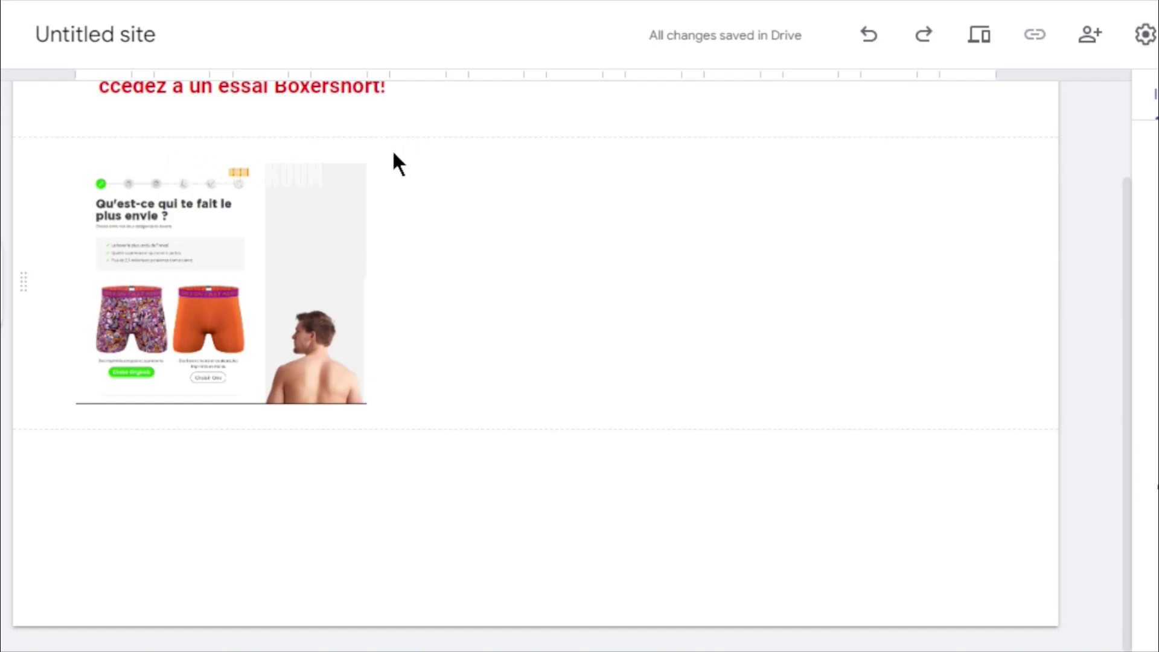
# Insert a 'cliquez ici pour recevoir 500 €' button linking to the ShortyEarn short link
pyautogui.click(1147, 316)
pyautogui.rightClick(486, 279)
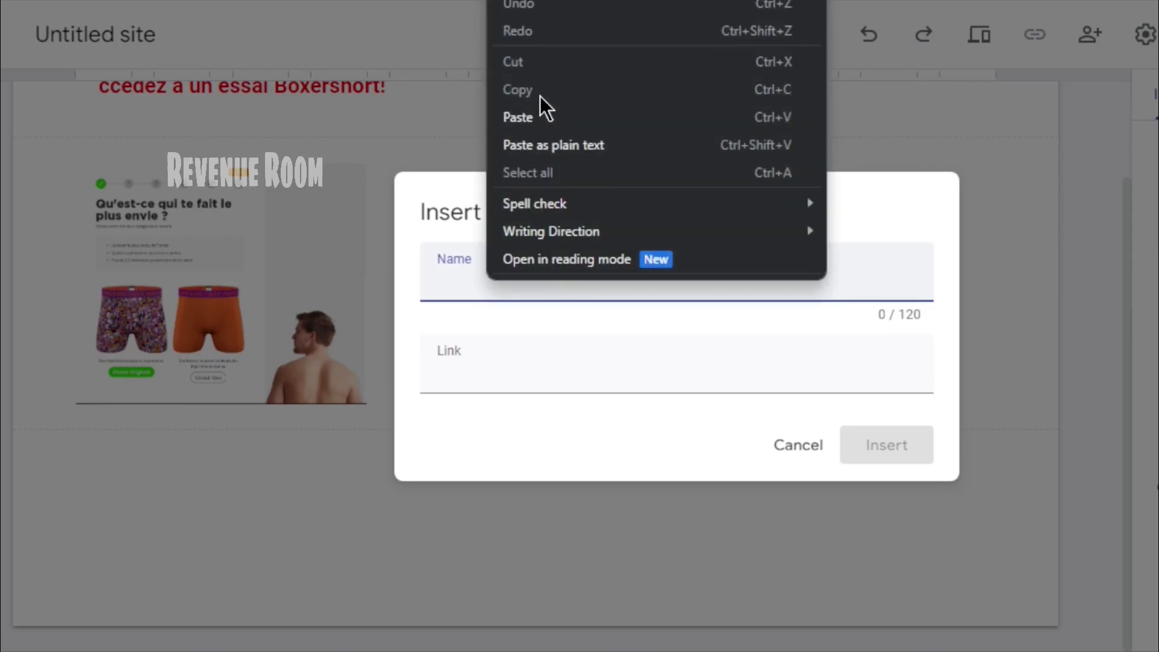
pyautogui.click(542, 116)
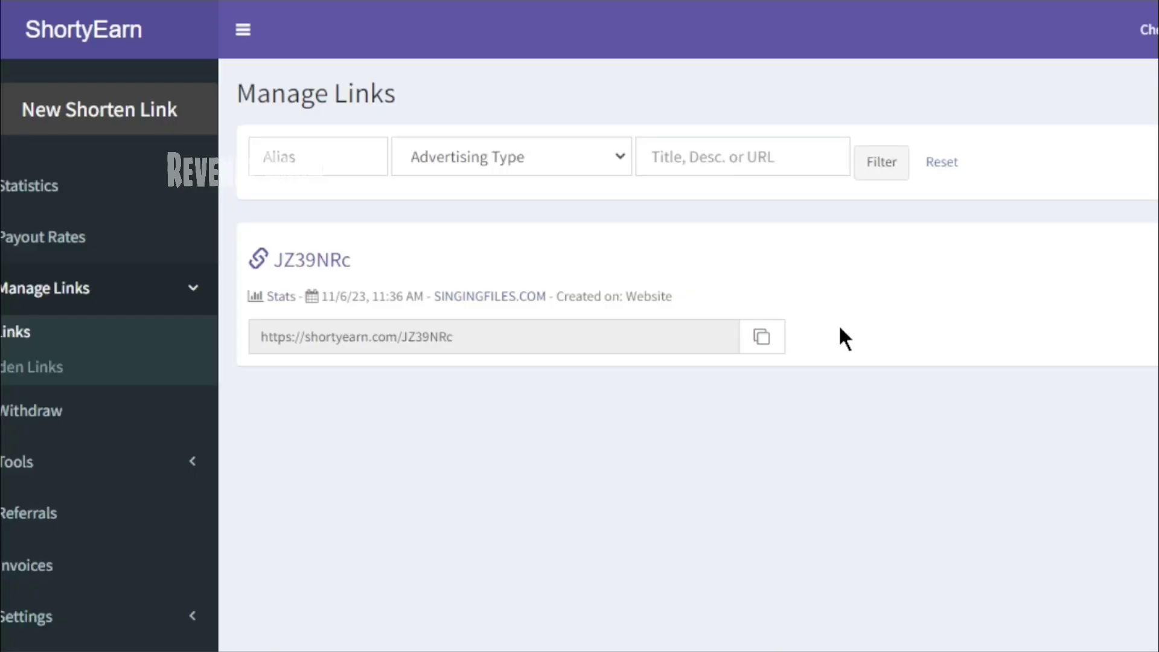
pyautogui.click(760, 336)
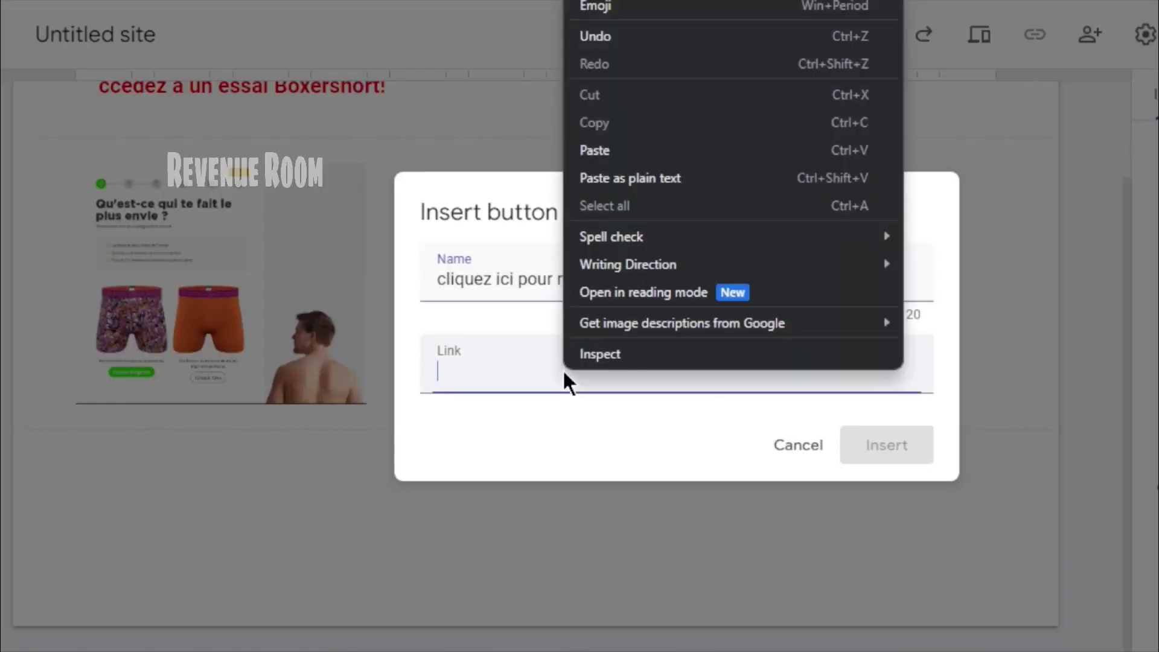
pyautogui.click(635, 151)
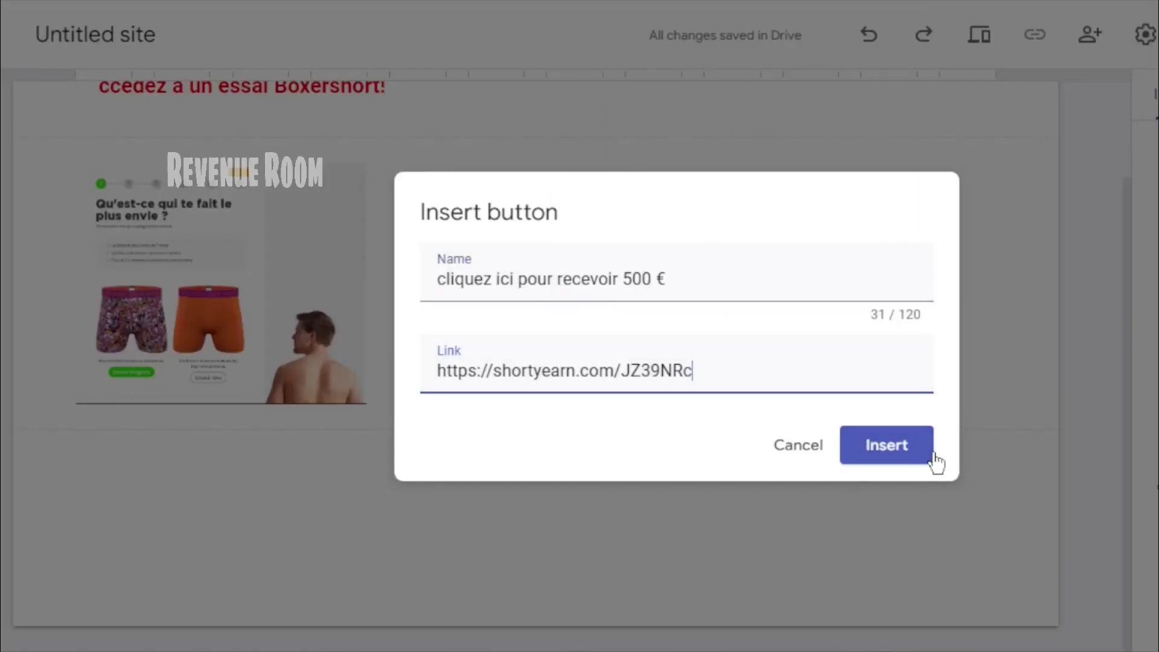
pyautogui.click(886, 445)
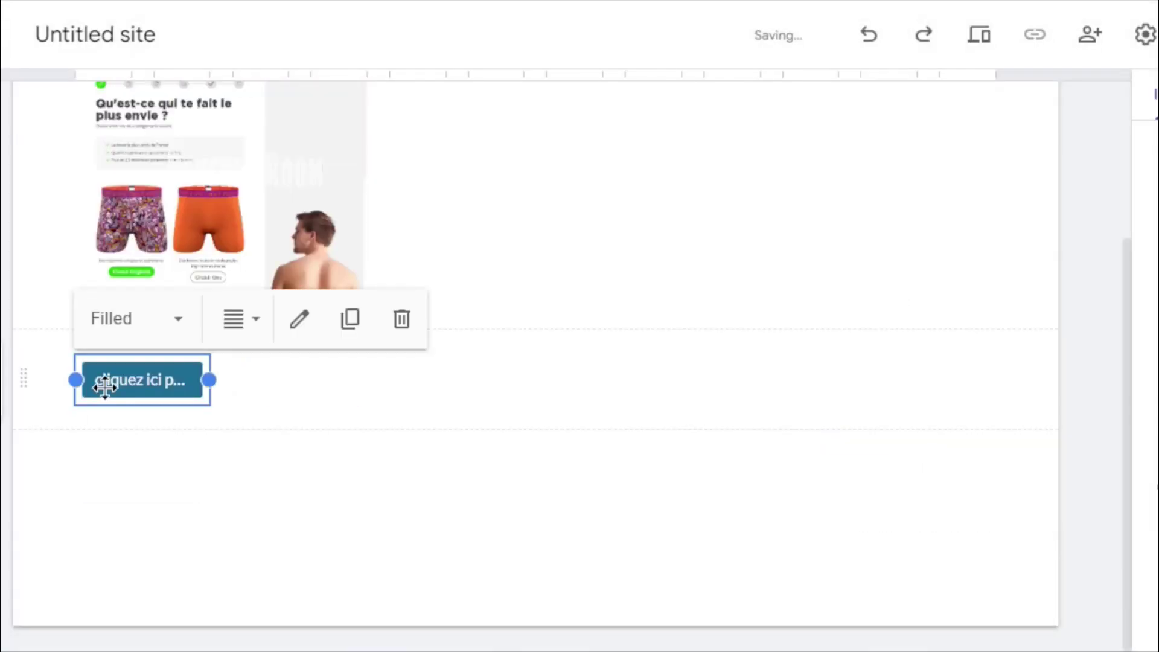
# Move the button section above the image, widen it, and place a duplicate below the image
pyautogui.moveTo(28, 381); pyautogui.dragTo(44, 238)
pyautogui.click(173, 306)
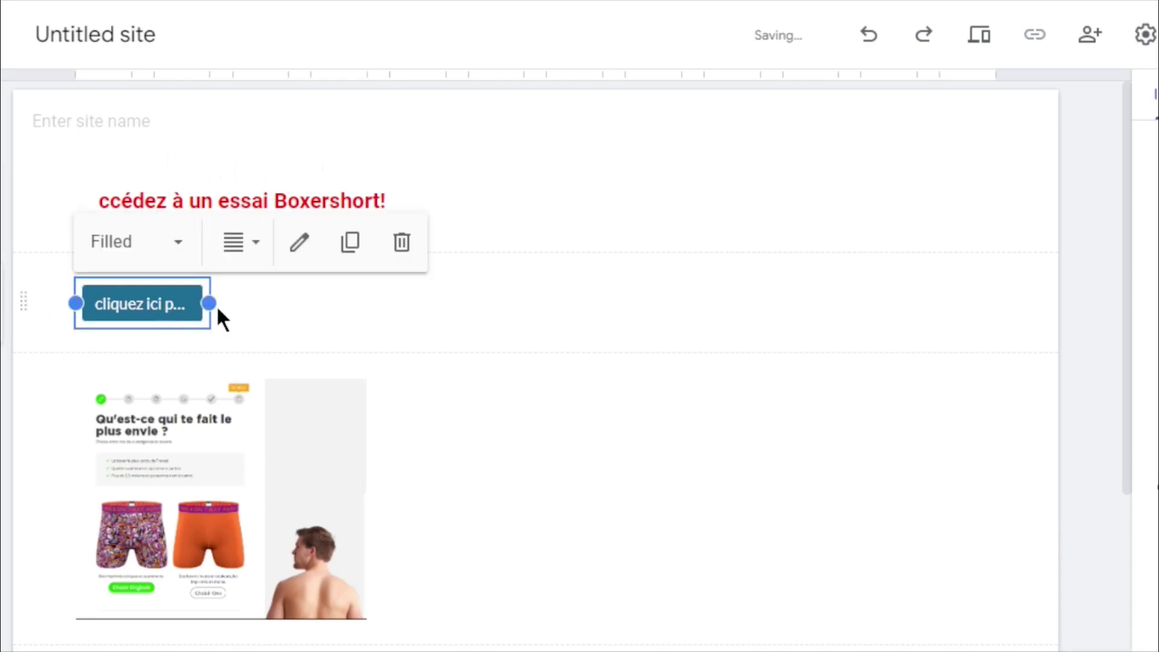
pyautogui.moveTo(210, 303); pyautogui.dragTo(974, 313)
pyautogui.click(3, 314)
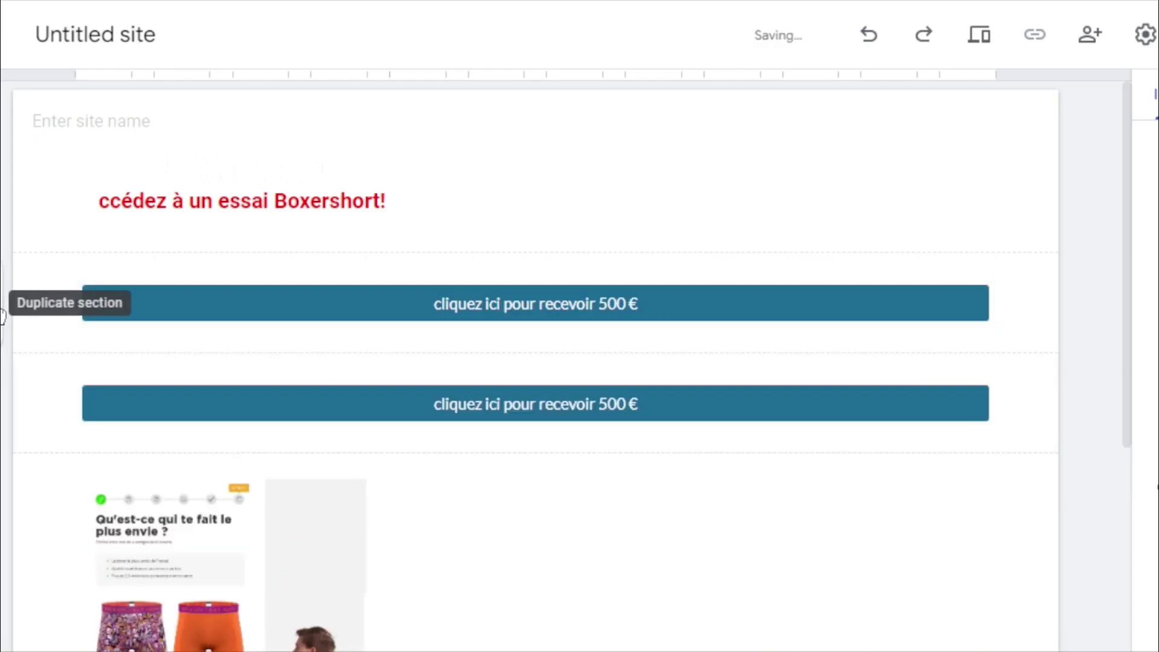
pyautogui.moveTo(33, 211); pyautogui.dragTo(11, 530)
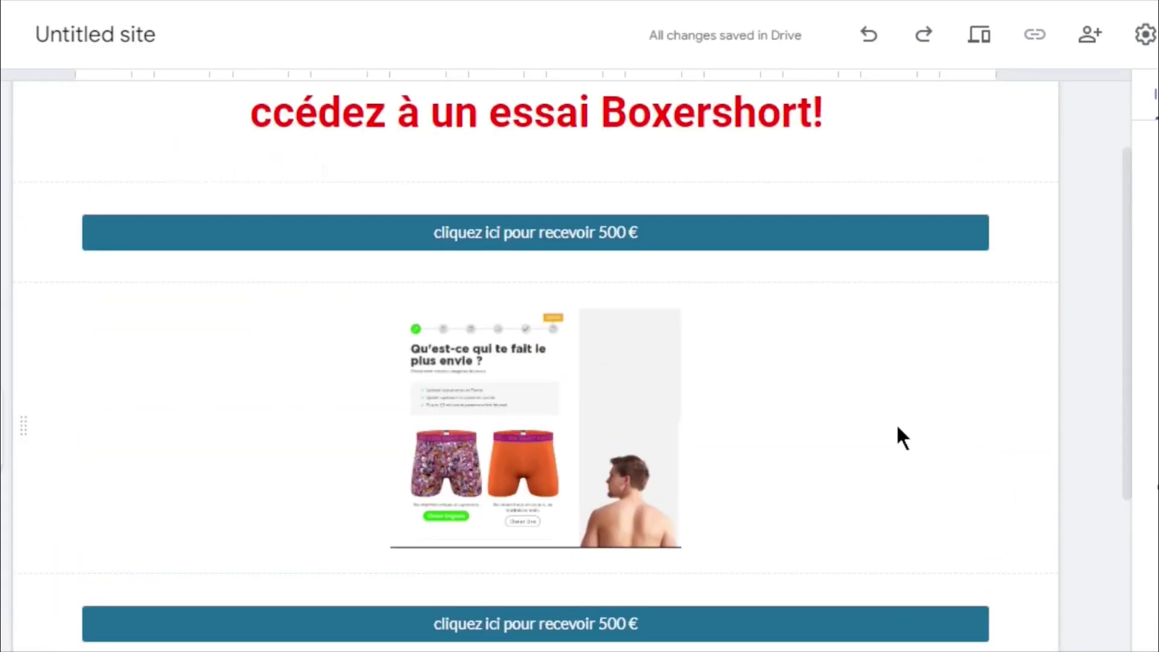
pyautogui.scroll(2, 870, 471)
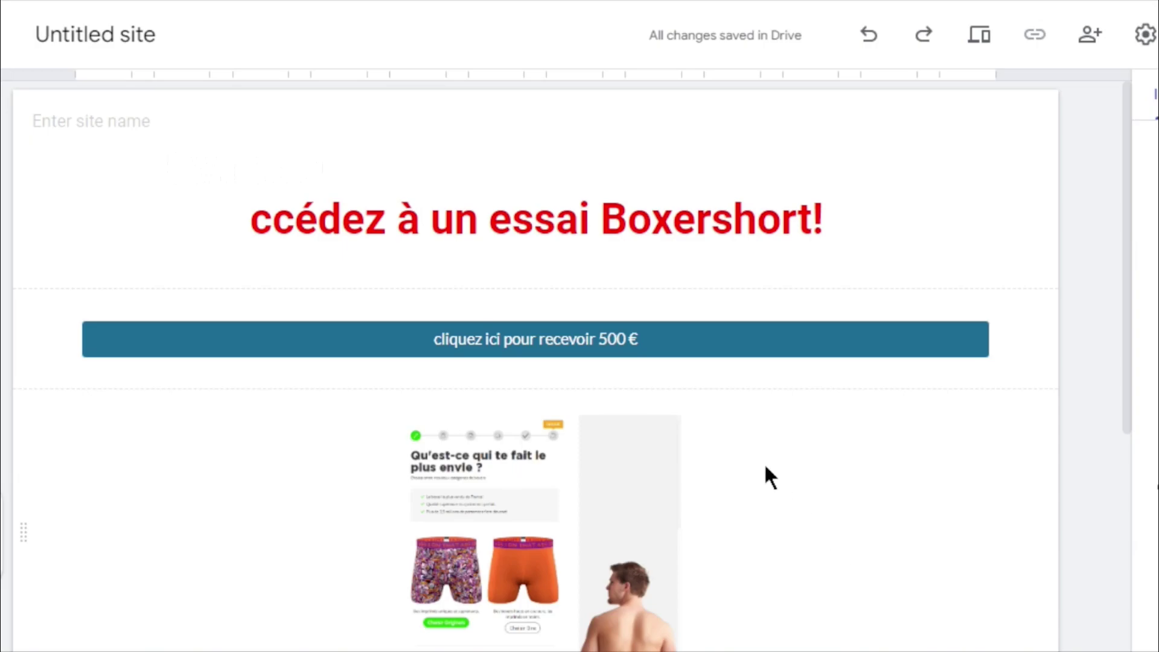
pyautogui.scroll(-2, 818, 490)
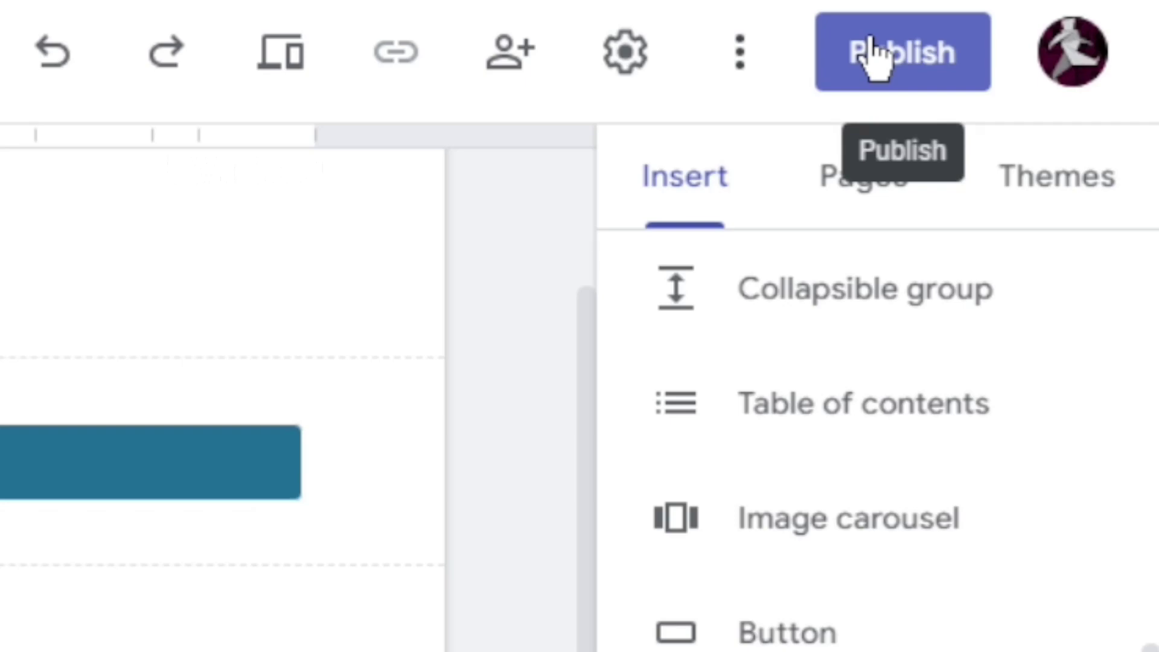
# Publish the site with the web address perfectoffer4u
pyautogui.click(873, 54)
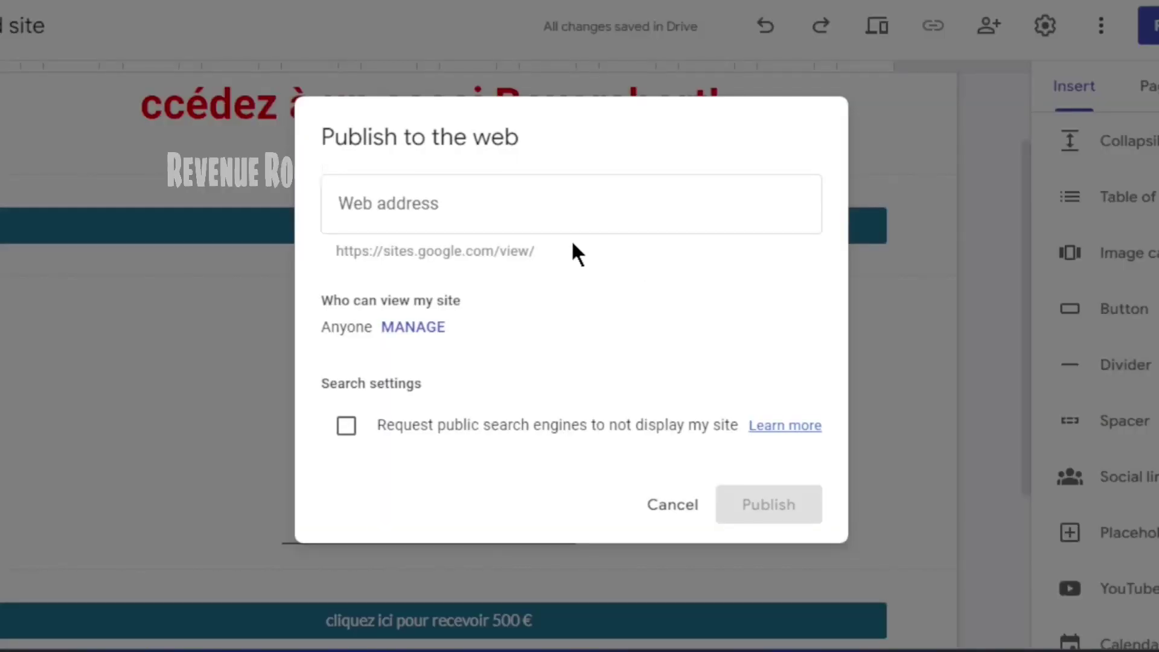
pyautogui.click(384, 193)
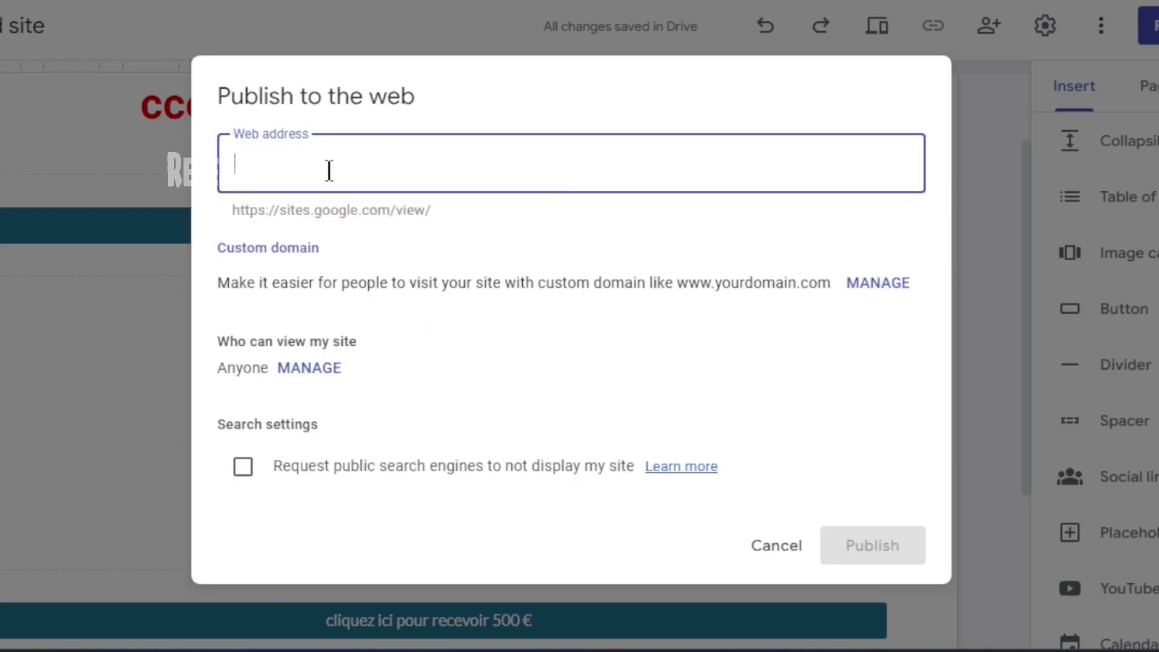
pyautogui.hotkey('ctrl', 'v')
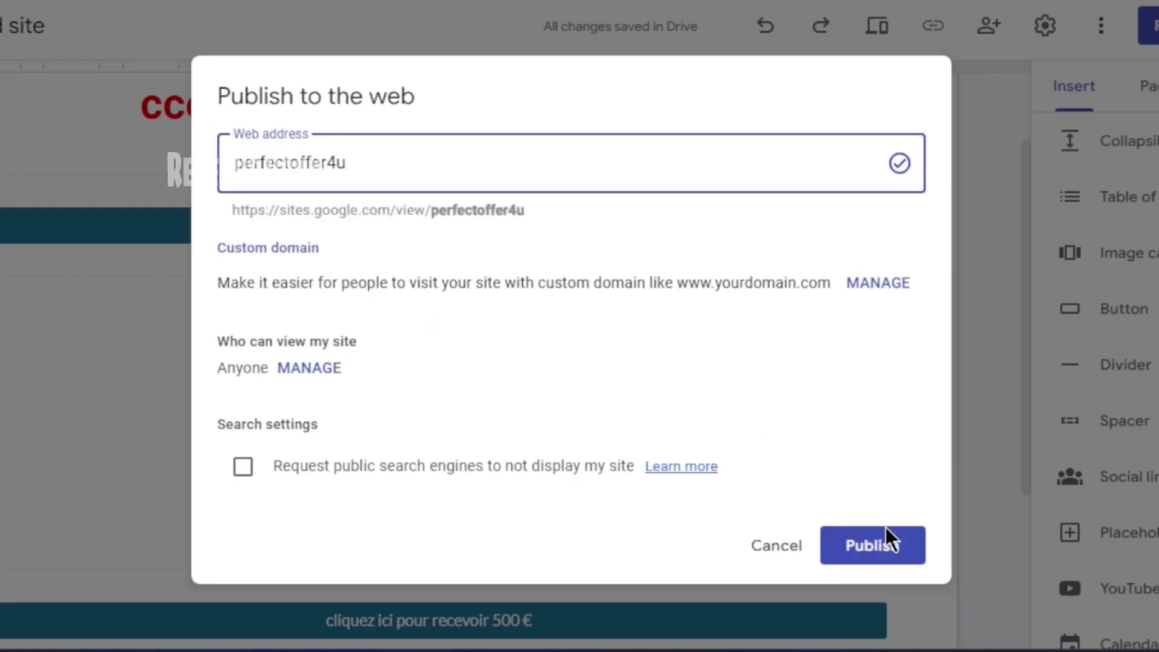
pyautogui.click(873, 553)
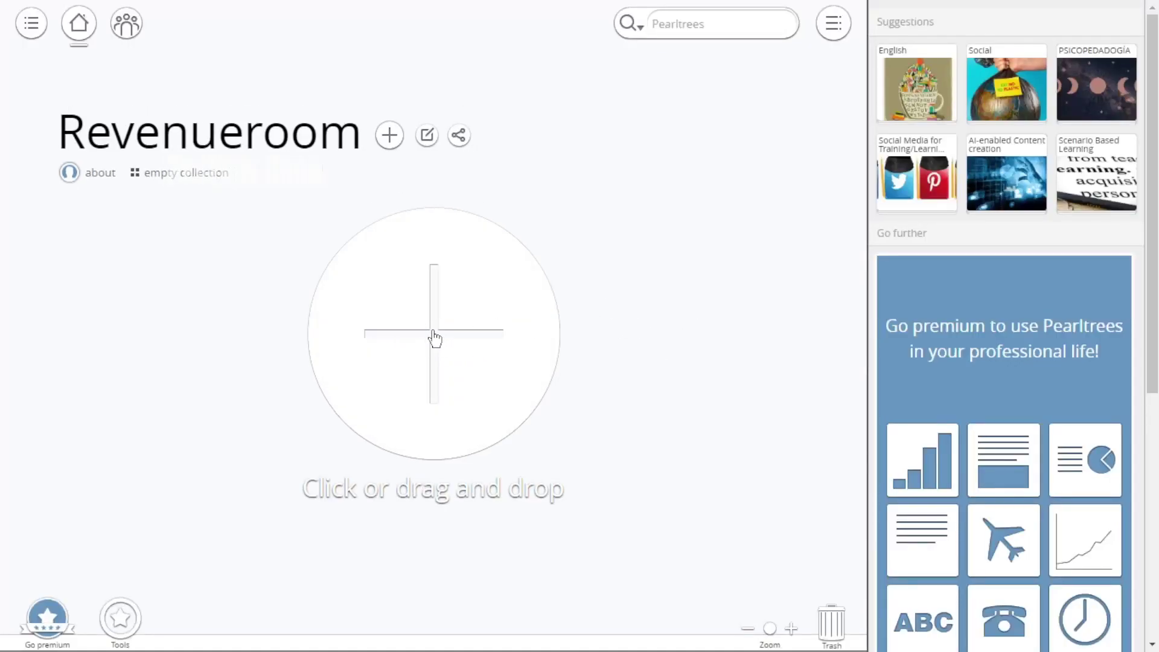
# Add the published site URL to the Revenueroom collection as the PerfectOffer pearl
pyautogui.click(434, 338)
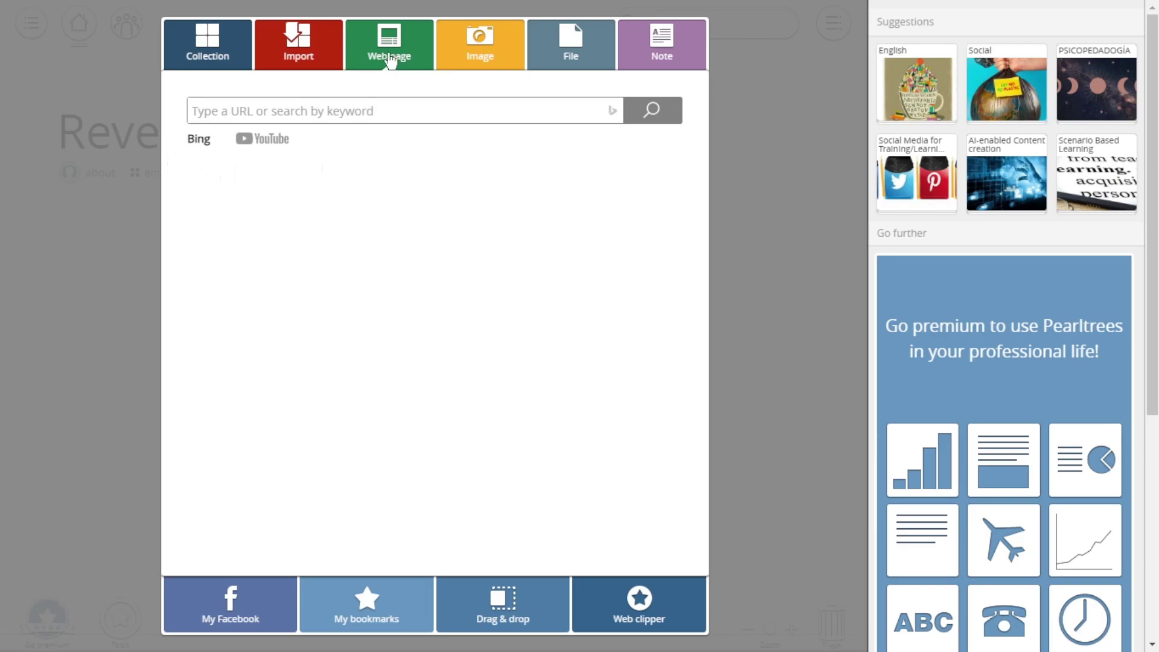
pyautogui.rightClick(275, 106)
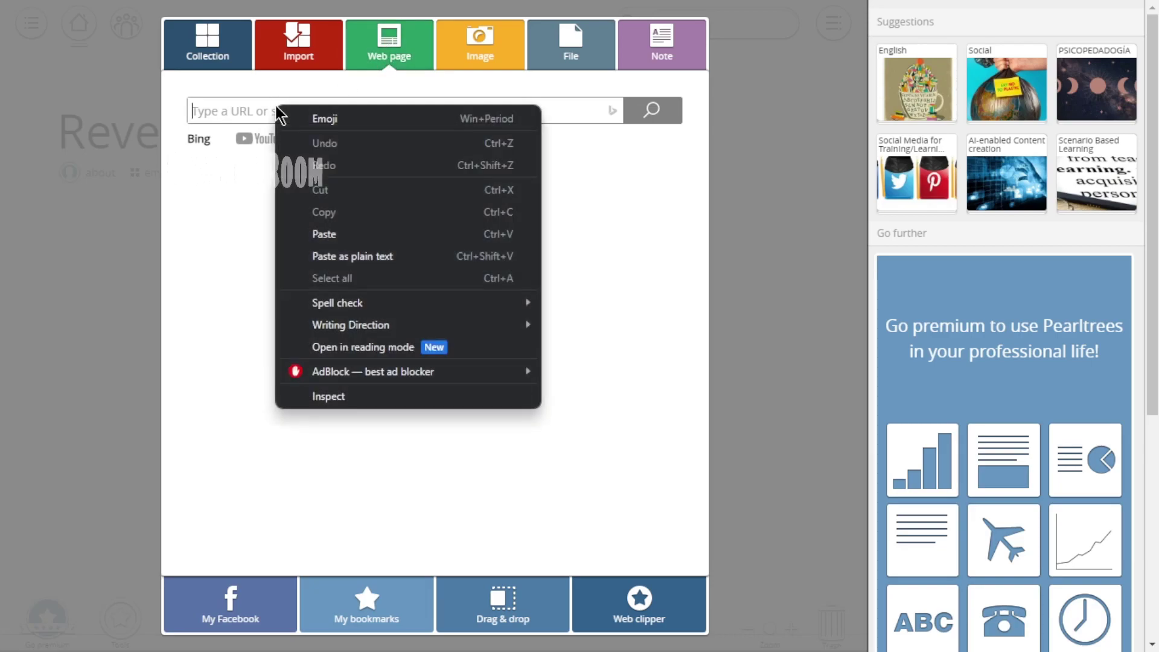
pyautogui.click(339, 233)
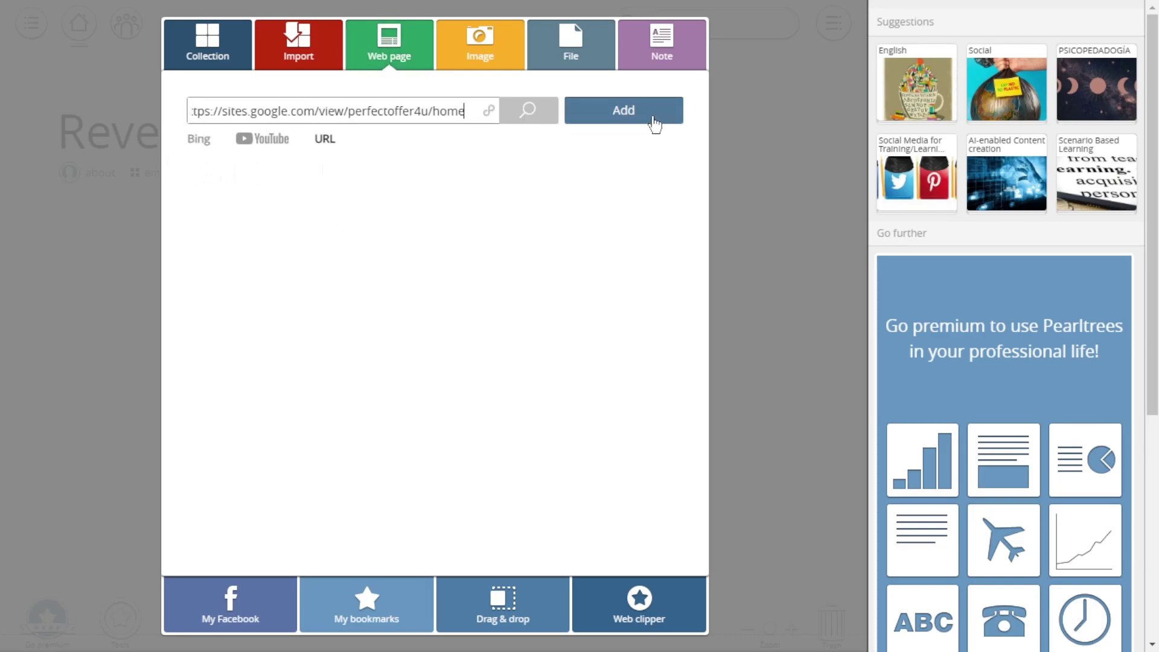
pyautogui.click(628, 124)
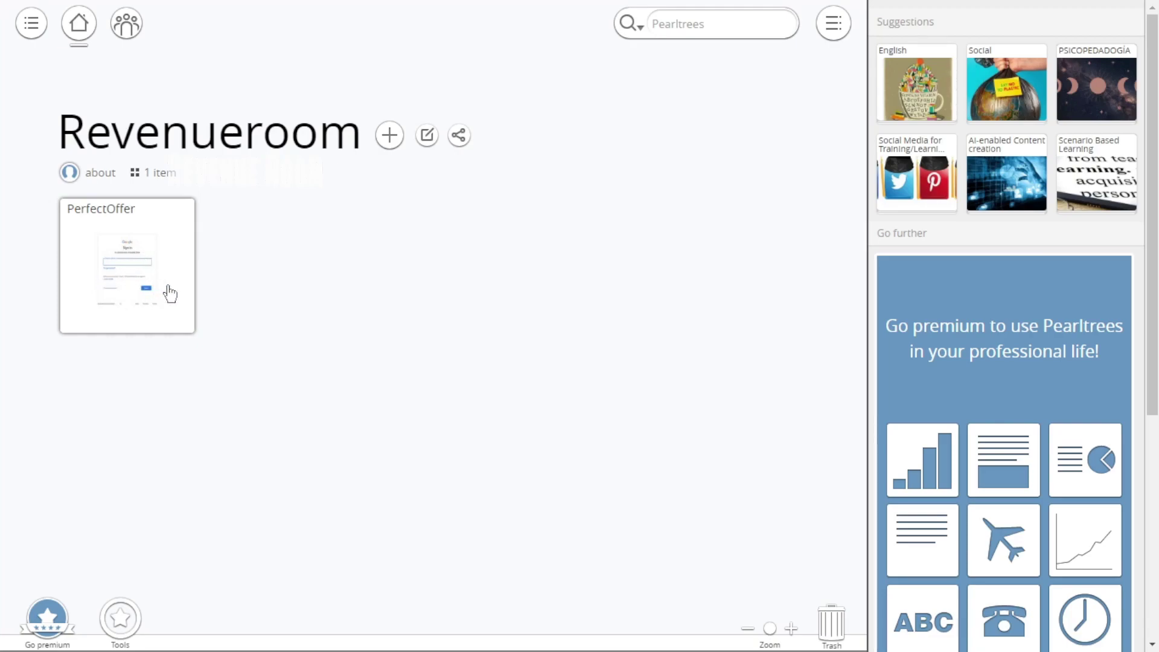
pyautogui.moveTo(166, 280)
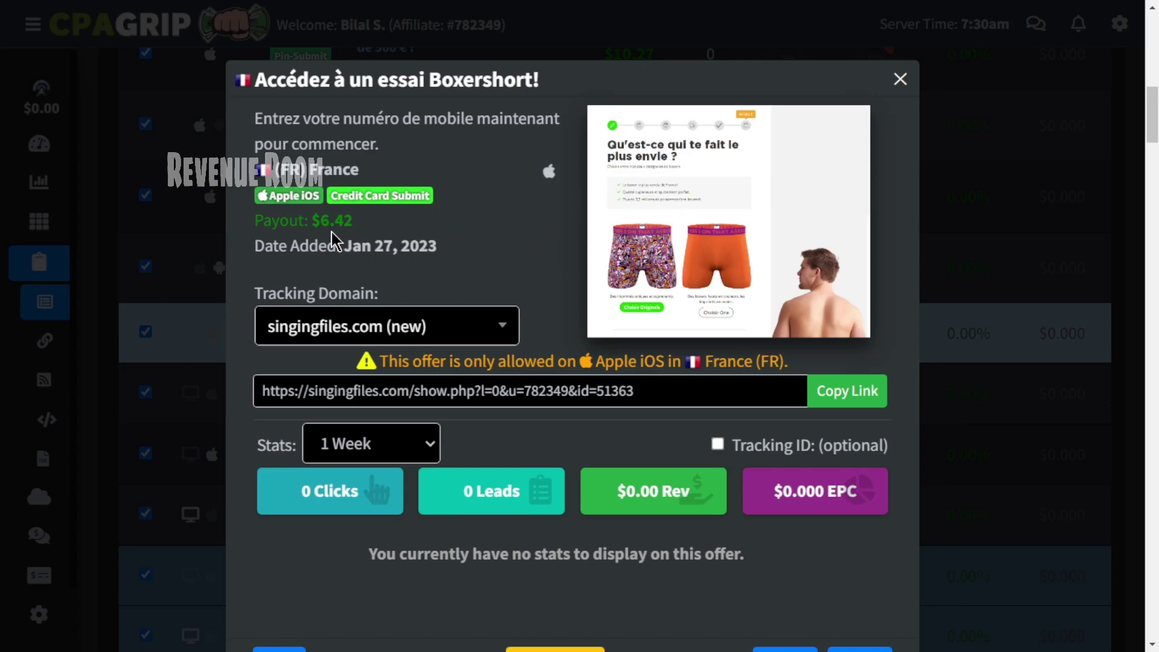
# Review the Boxershort offer's payout and tracking link, then return to ShortyEarn's rates
pyautogui.click(420, 227)
pyautogui.scroll(-1, 596, 379)
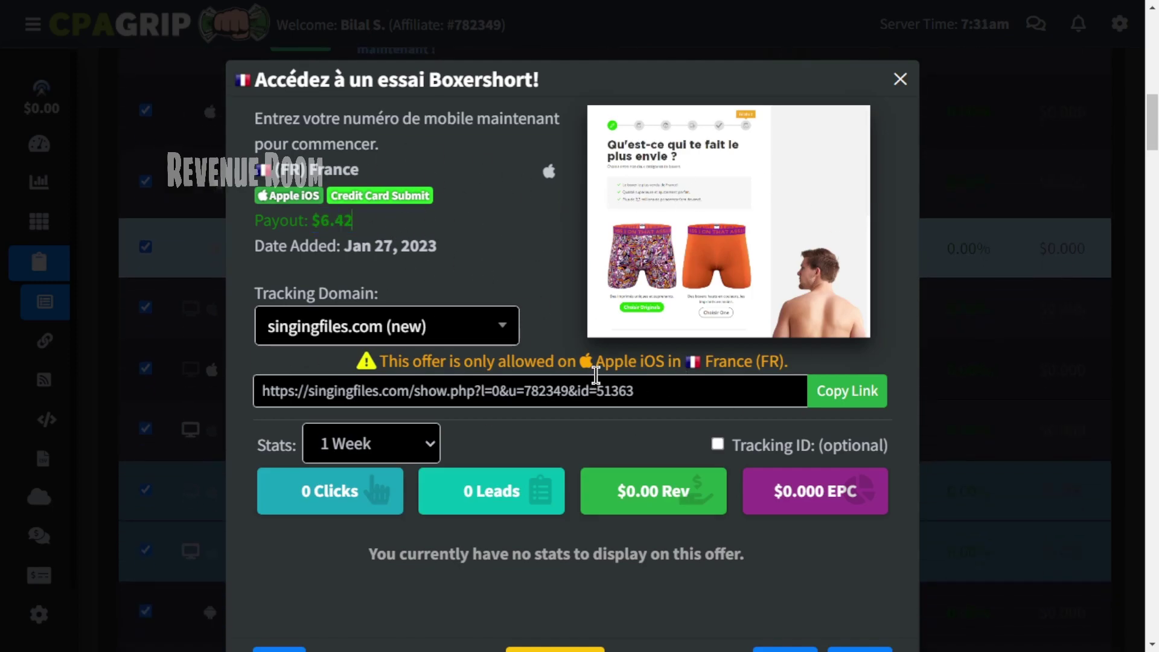
pyautogui.scroll(2, 596, 376)
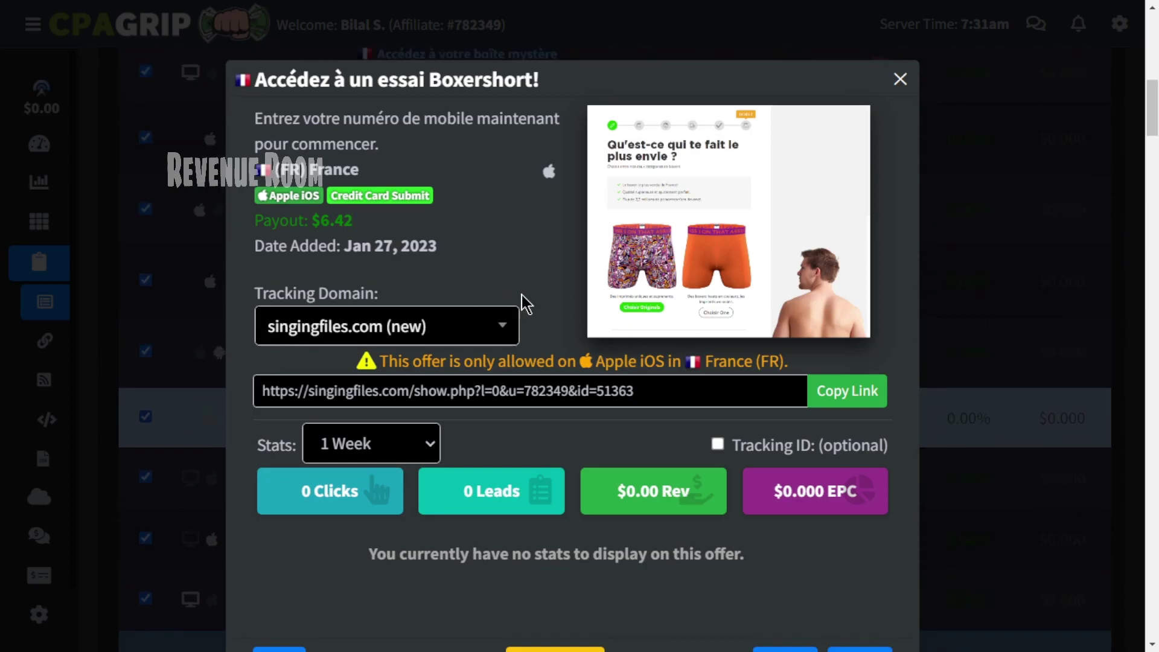
pyautogui.hotkey('ctrl', 'Tab')
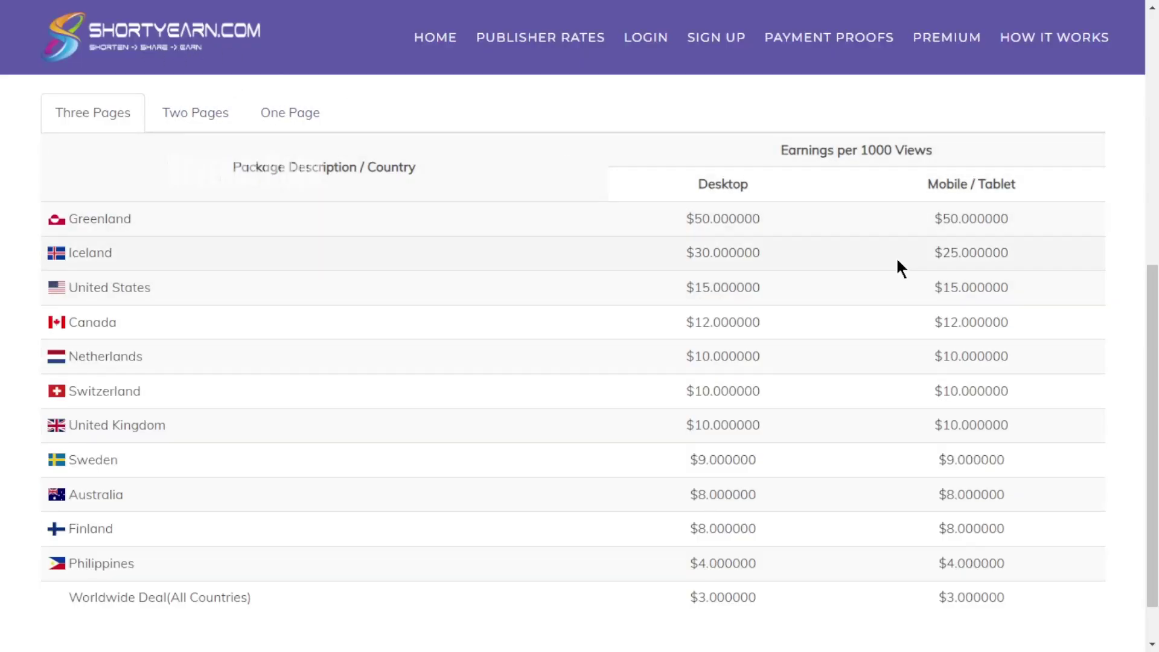
pyautogui.scroll(-1, 692, 338)
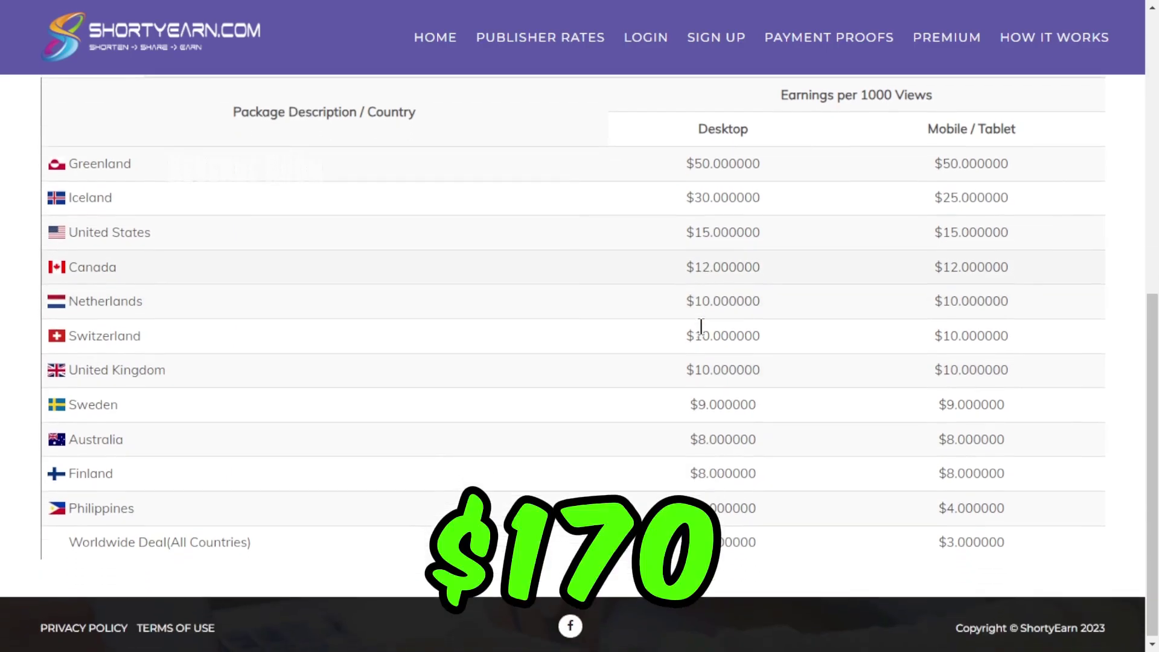
pyautogui.scroll(3, 701, 326)
pyautogui.scroll(-2, 693, 401)
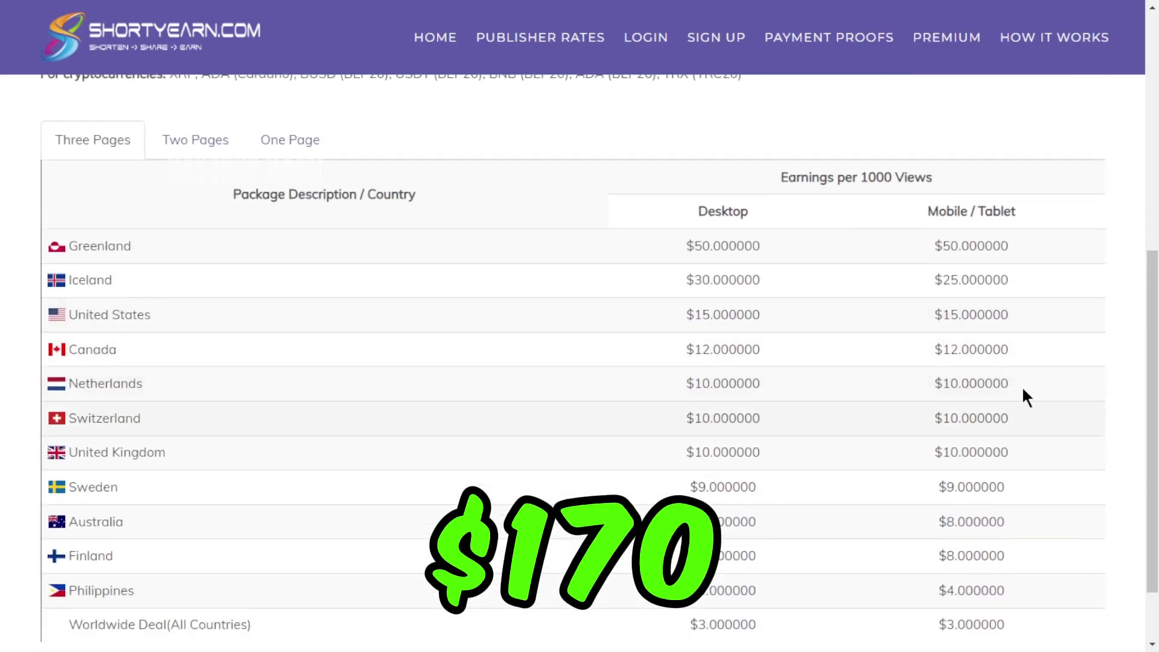